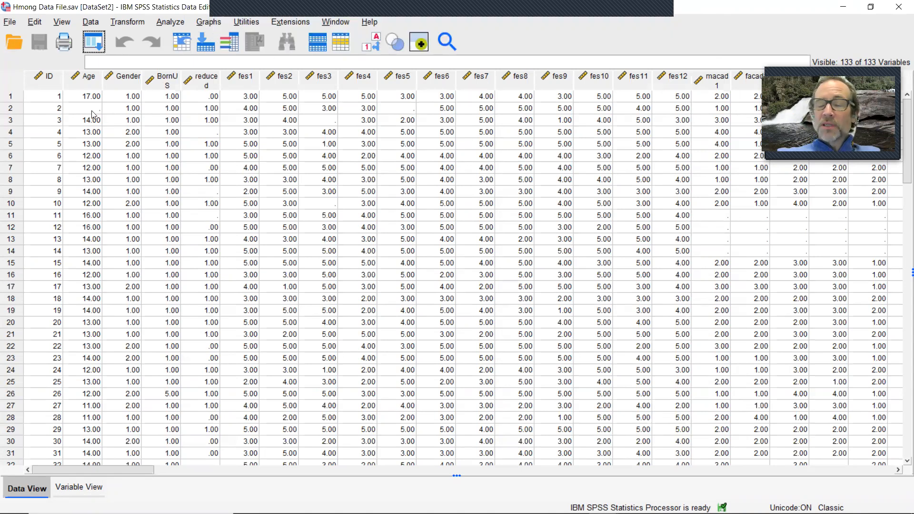
Step: Set up Descriptives for all variables in the dataset and paste the command into a syntax window
left_click(170, 22)
mouse_move(193, 90)
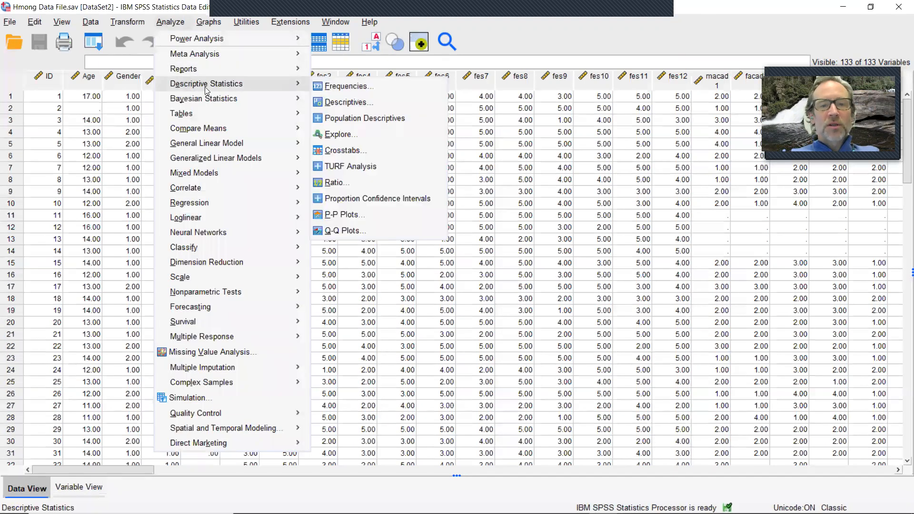
left_click(361, 101)
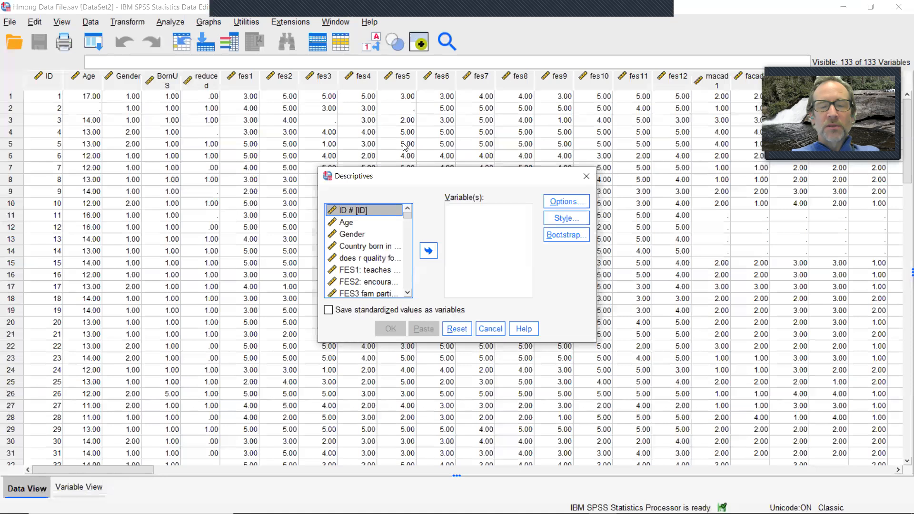
left_click(170, 22)
mouse_move(176, 86)
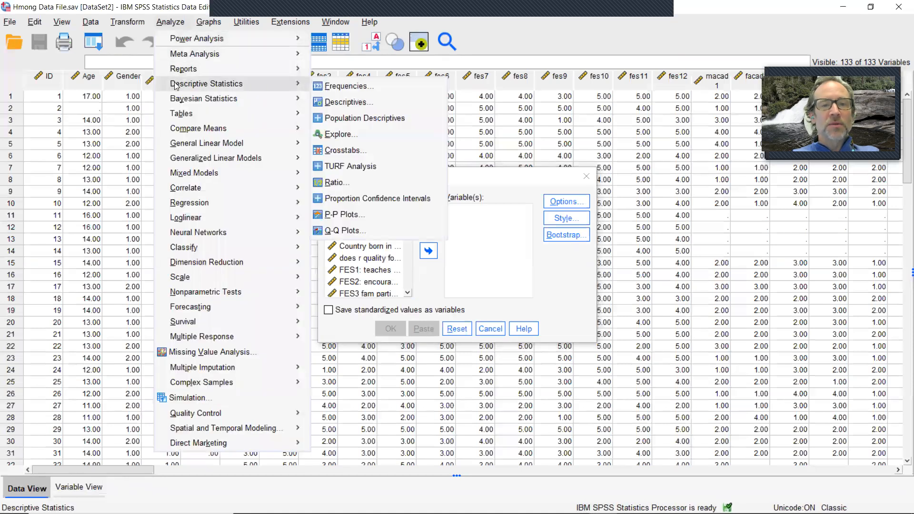
left_click(337, 103)
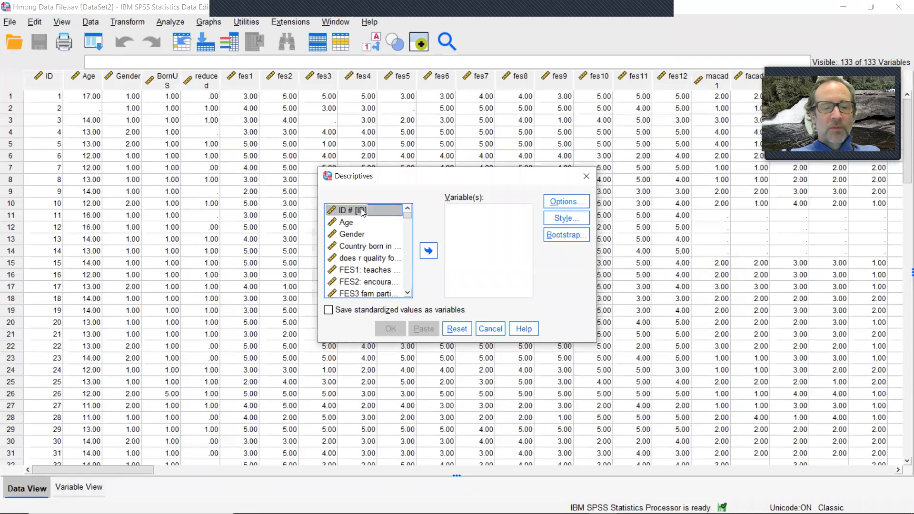
key("ctrl+a")
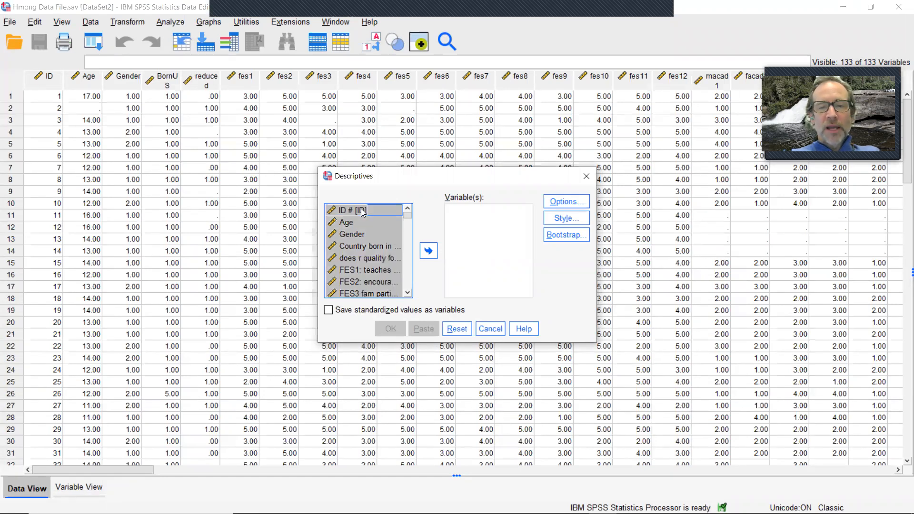
left_click(427, 252)
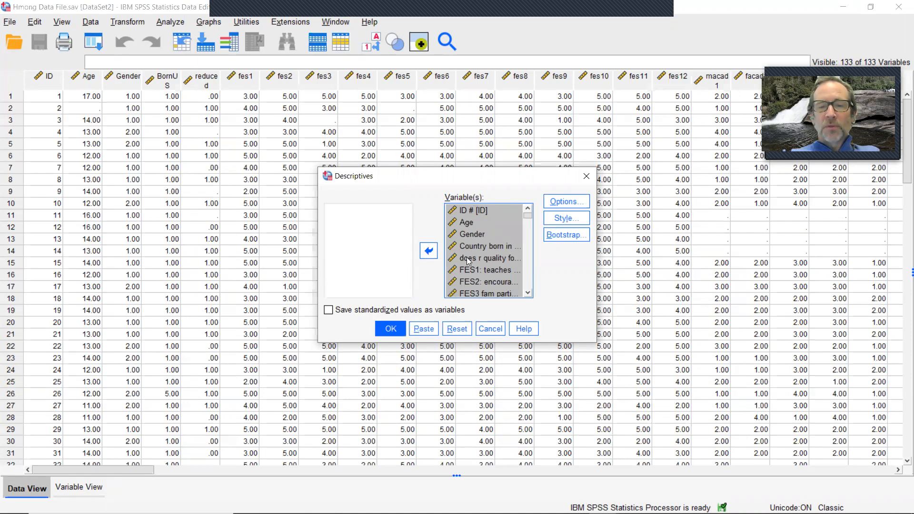
left_click(427, 331)
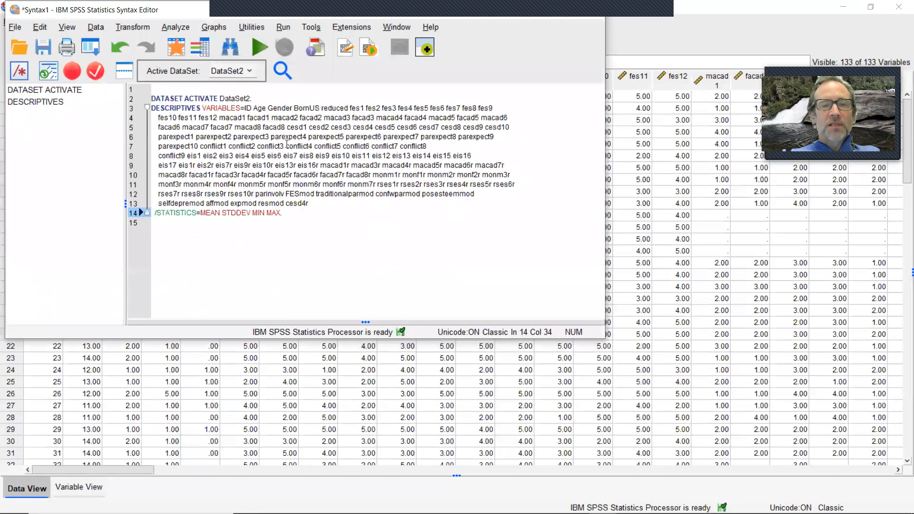
Step: Select all the Descriptives syntax and run it
left_click_drag(244, 108, 313, 201)
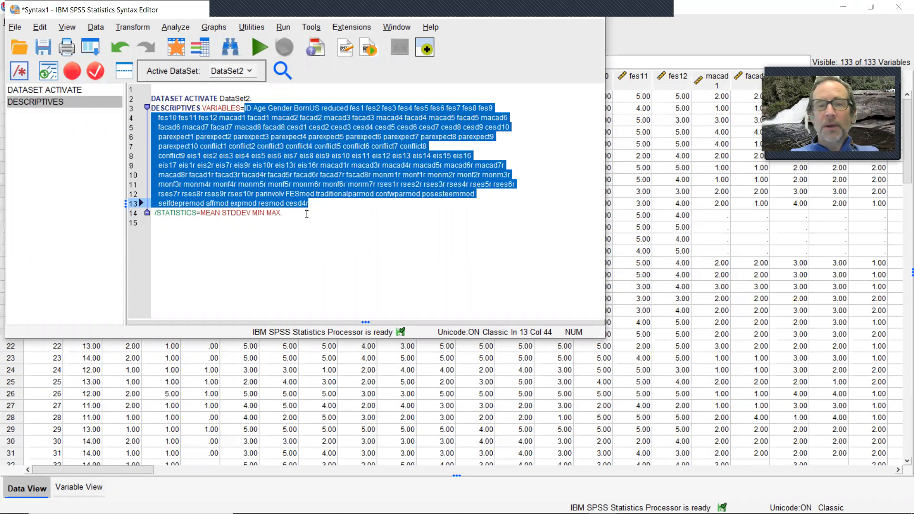
left_click(307, 215)
left_click_drag(307, 215, 141, 89)
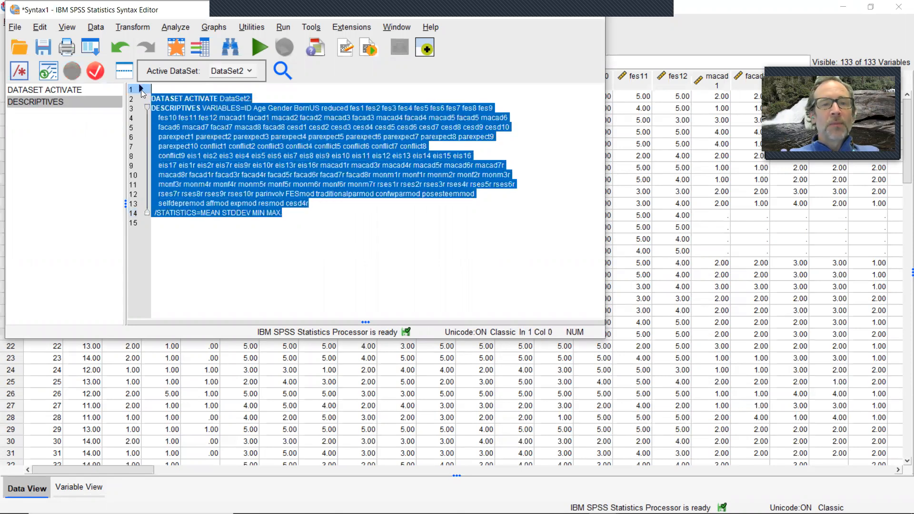
left_click(262, 51)
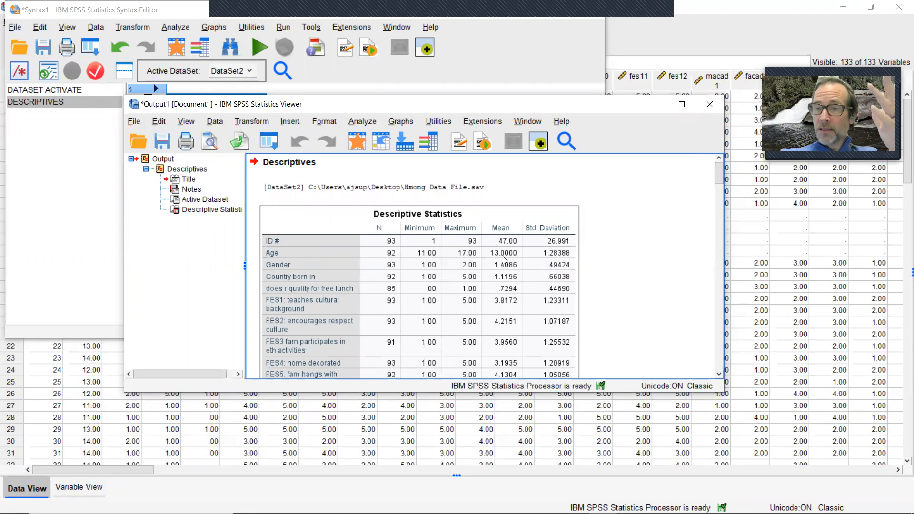
Step: Open Recode into Same Variables and move all variables into the numeric variables list
left_click(655, 107)
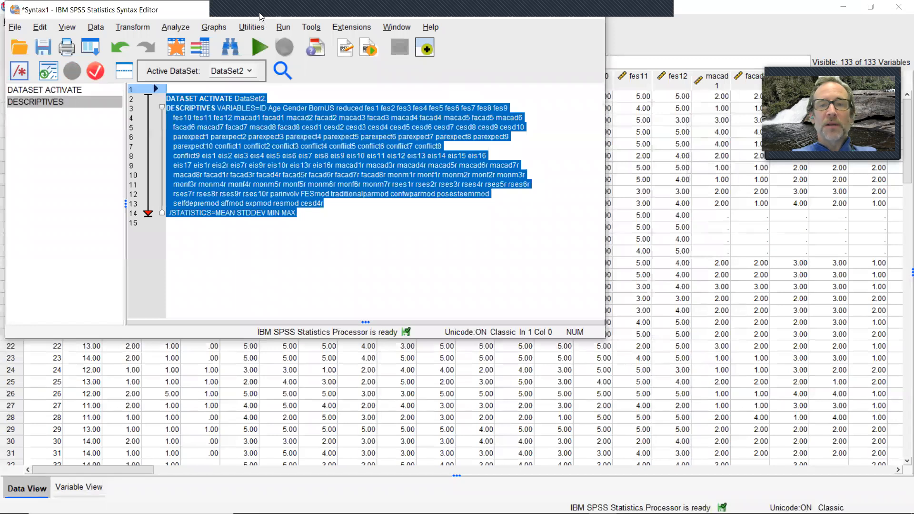
left_click_drag(260, 19, 431, 84)
left_click(702, 79)
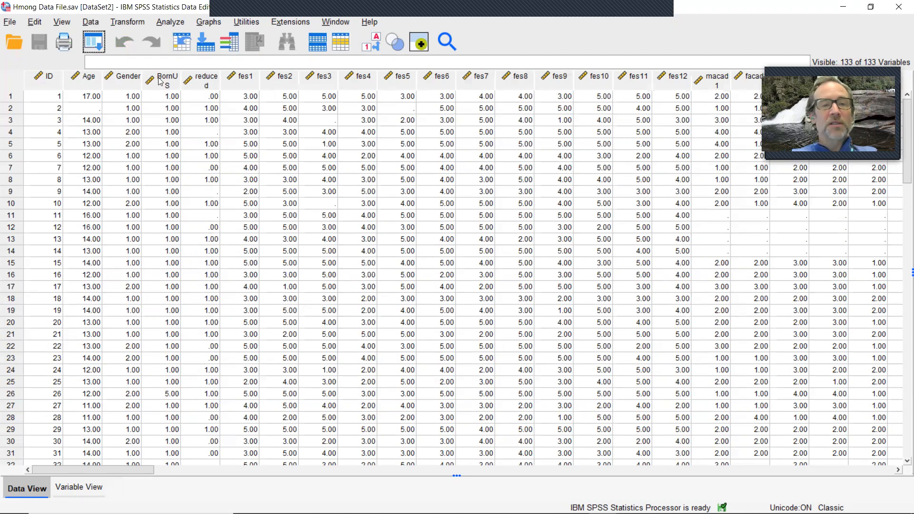
left_click(132, 24)
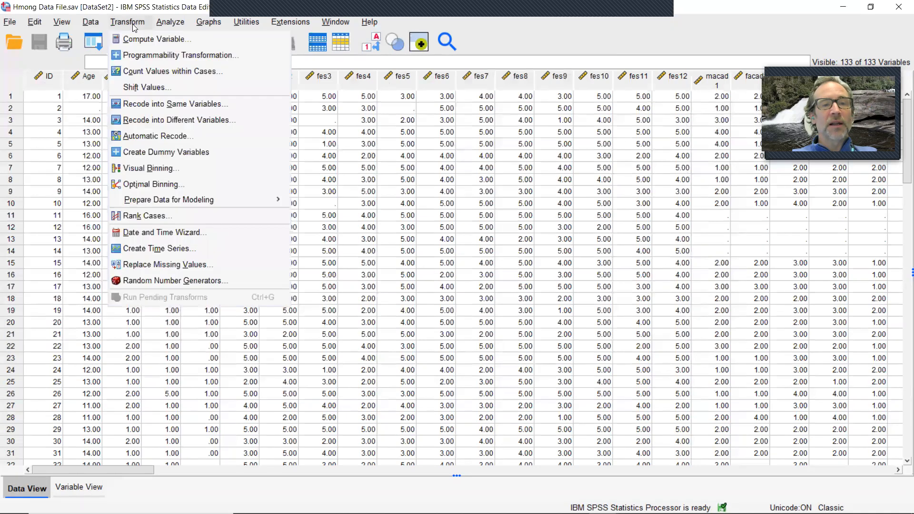
left_click(138, 104)
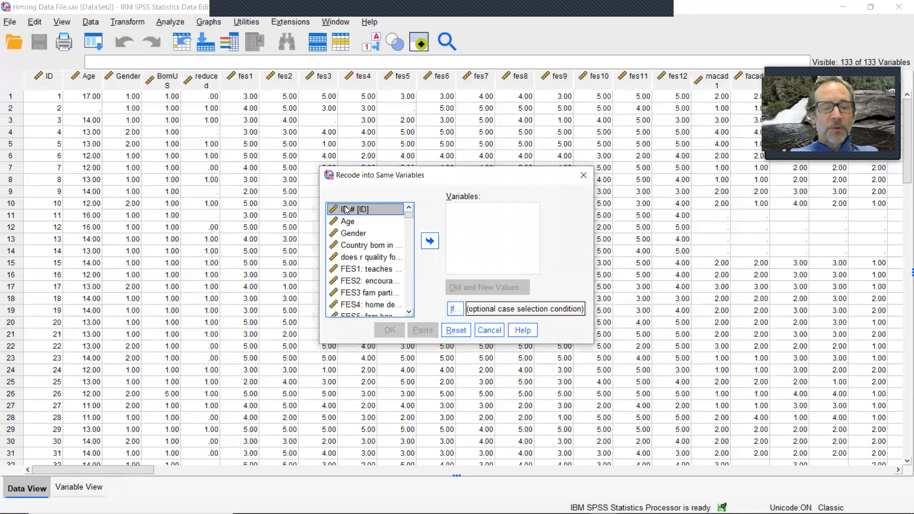
key("ctrl+a")
left_click(429, 240)
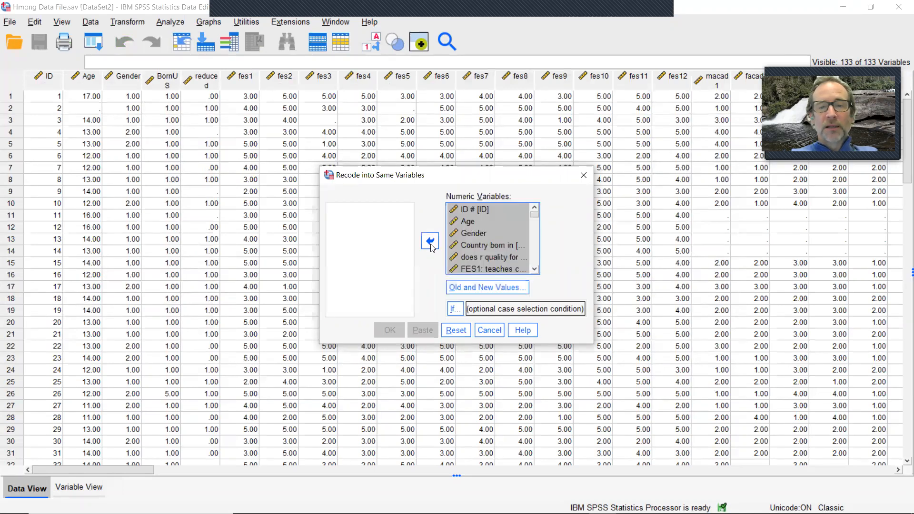
Step: Recode system-missing values to -99 for all variables and run the recode
left_click(473, 291)
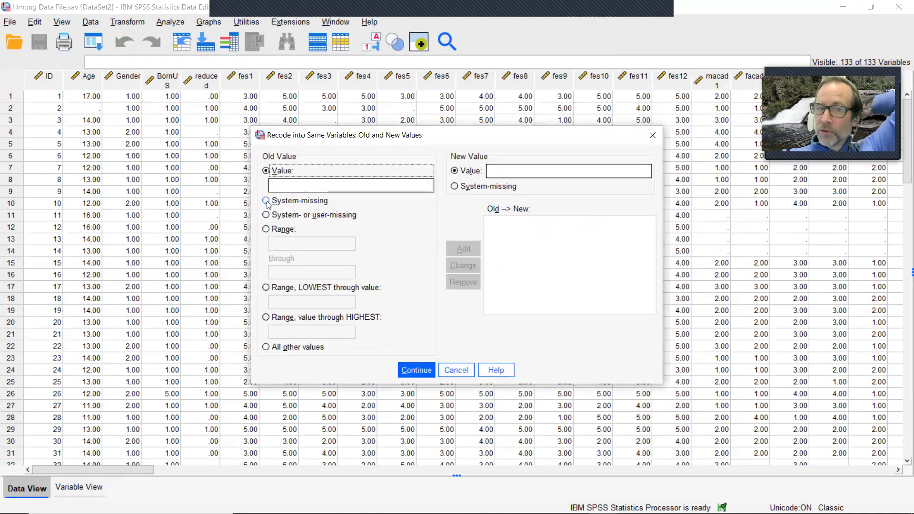
left_click(267, 200)
left_click(523, 170)
type("-99")
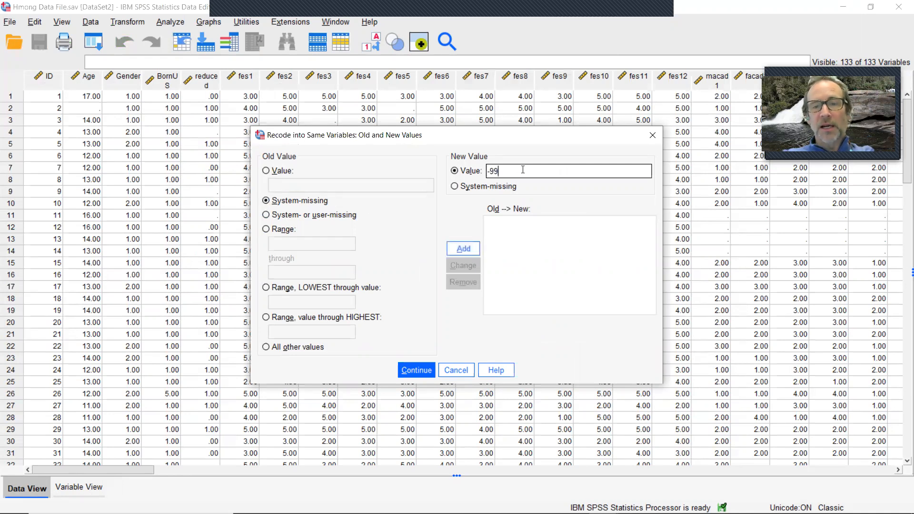
left_click(465, 248)
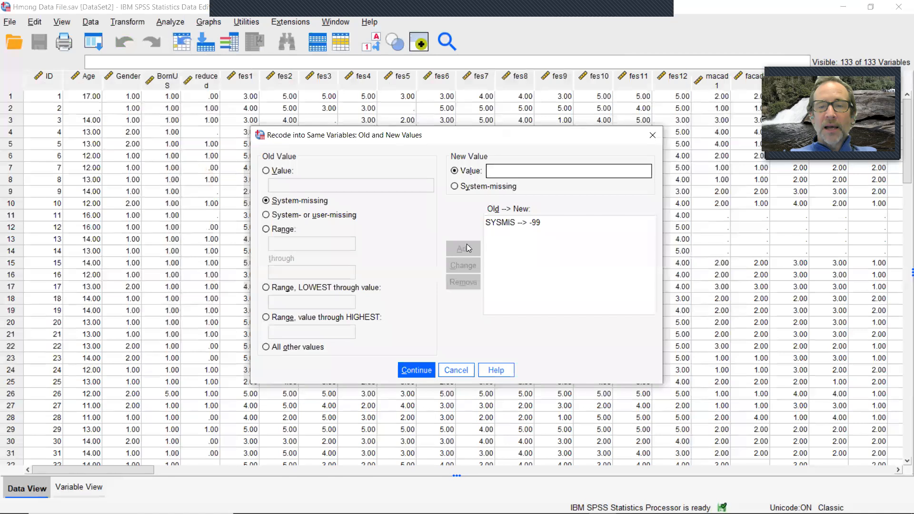
left_click(415, 370)
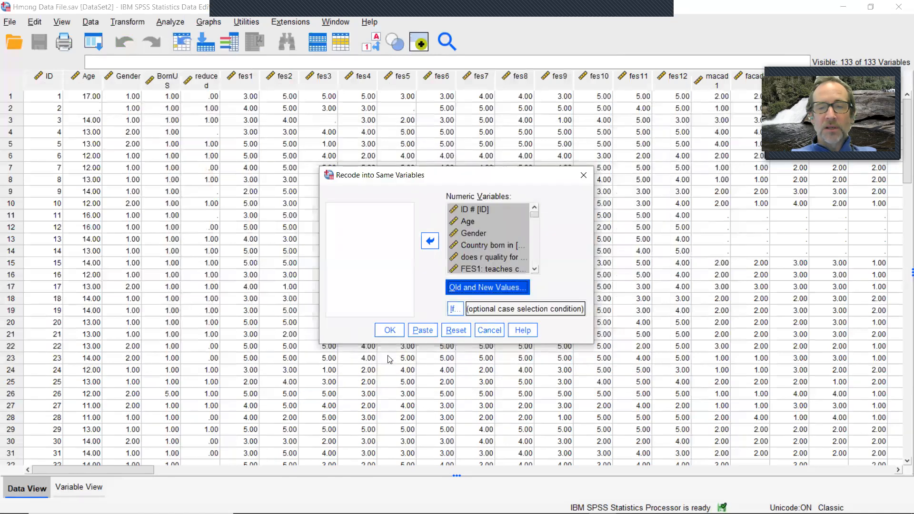
left_click(389, 335)
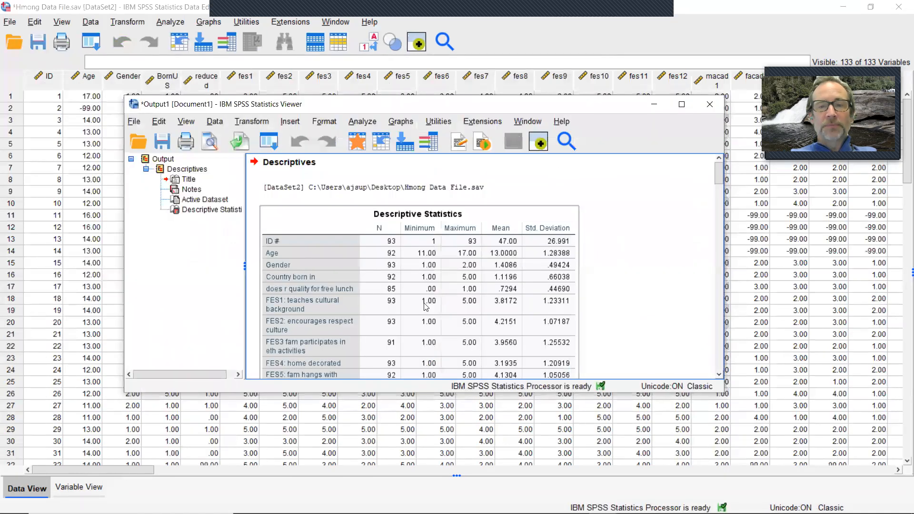
Step: Save the data as a comma-delimited Hmong Data File.csv without writing variable names to the file
left_click(655, 105)
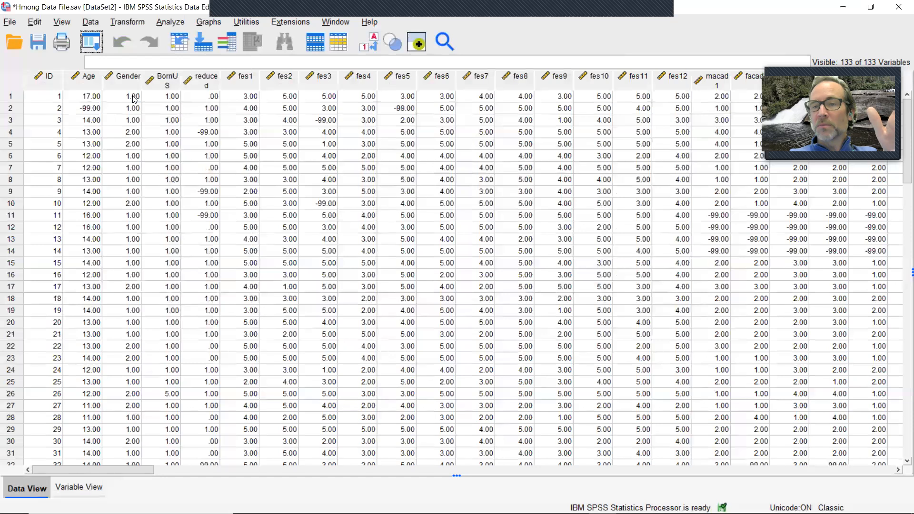
left_click(9, 22)
left_click(42, 149)
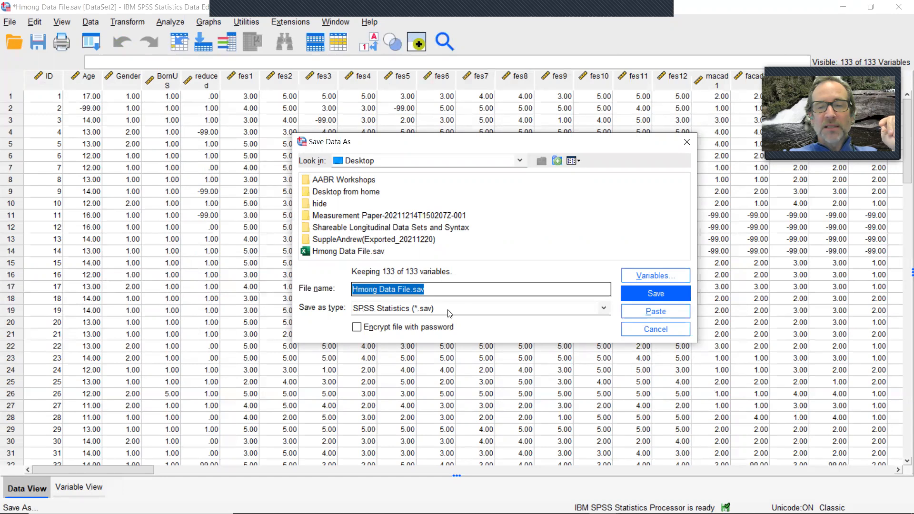
left_click(603, 309)
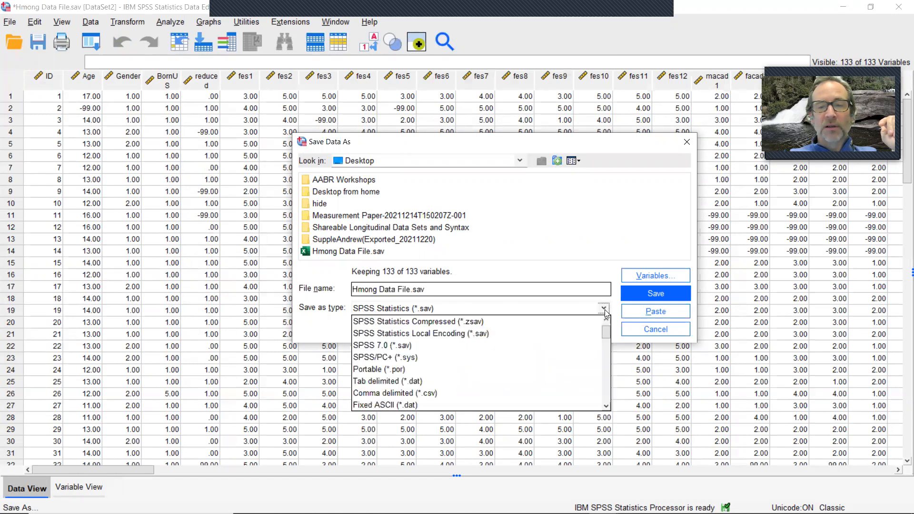
left_click(423, 392)
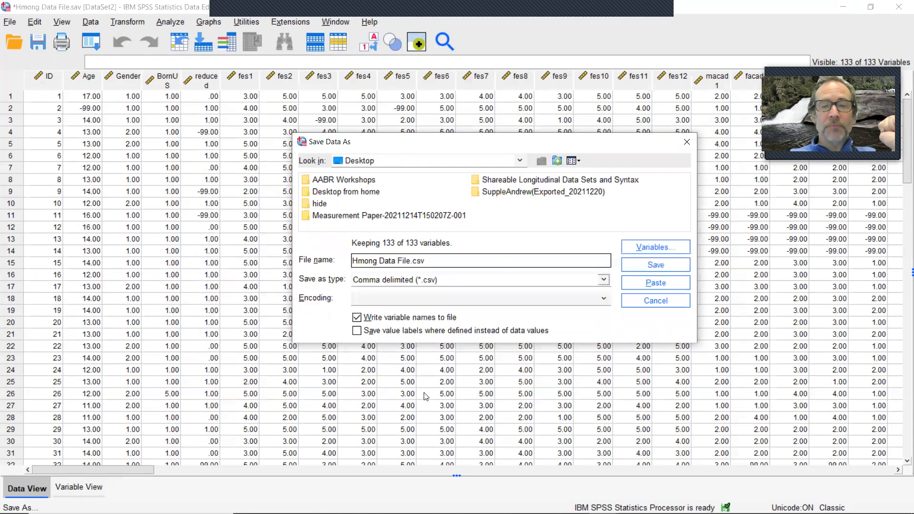
left_click(356, 318)
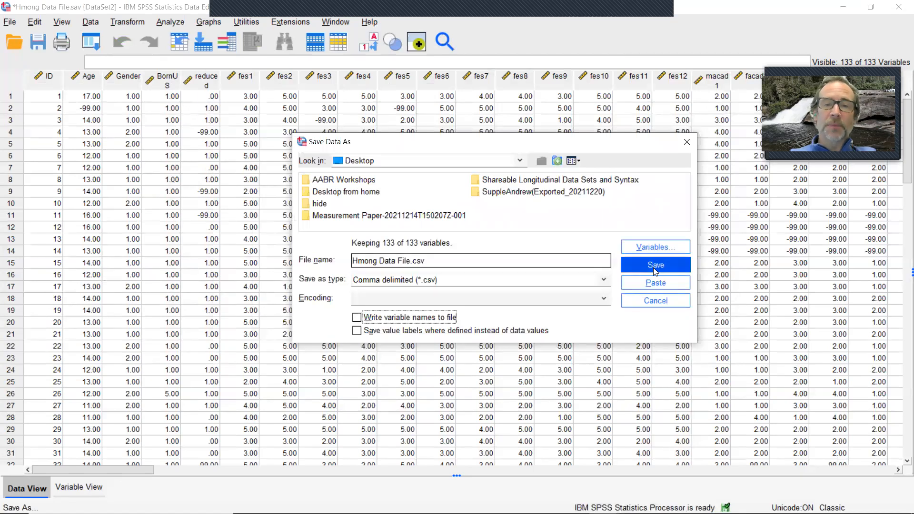
left_click(655, 266)
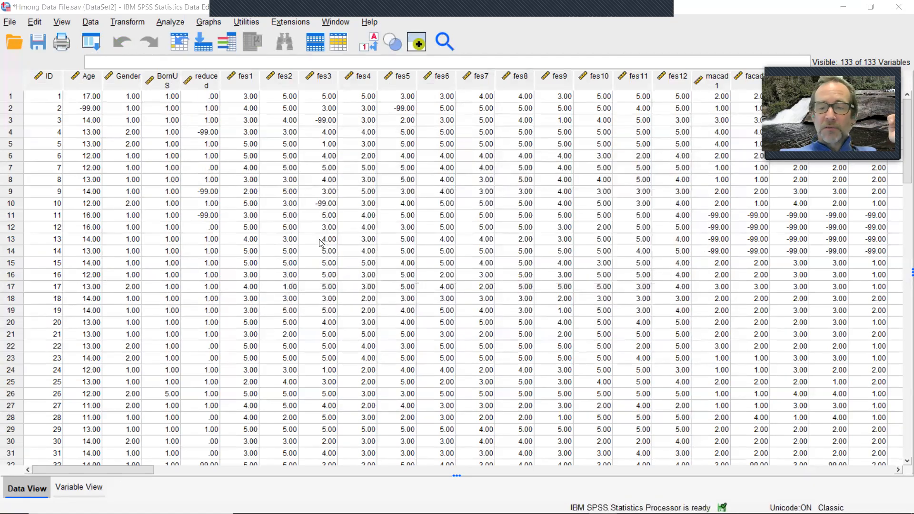
Step: Open the exported Hmong Data File CSV from the Desktop folder in Excel to inspect its contents
mouse_move(368, 511)
mouse_move(308, 502)
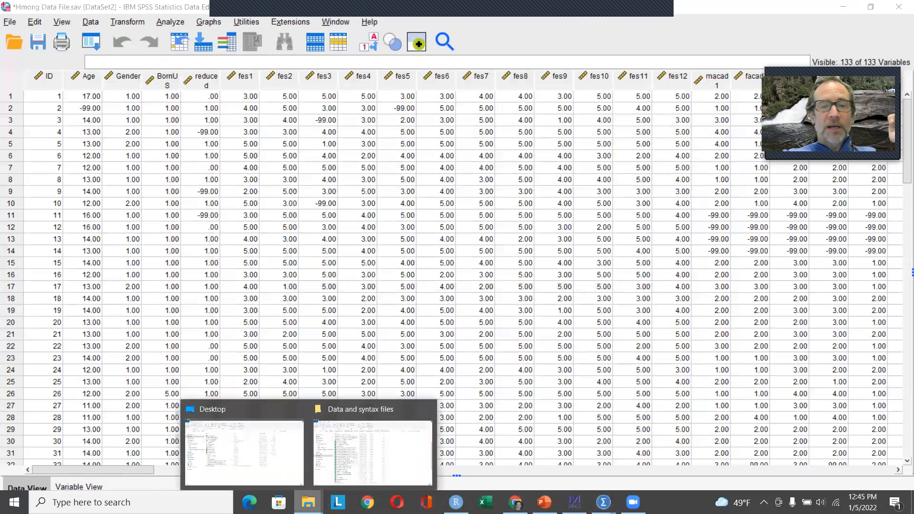
left_click(219, 447)
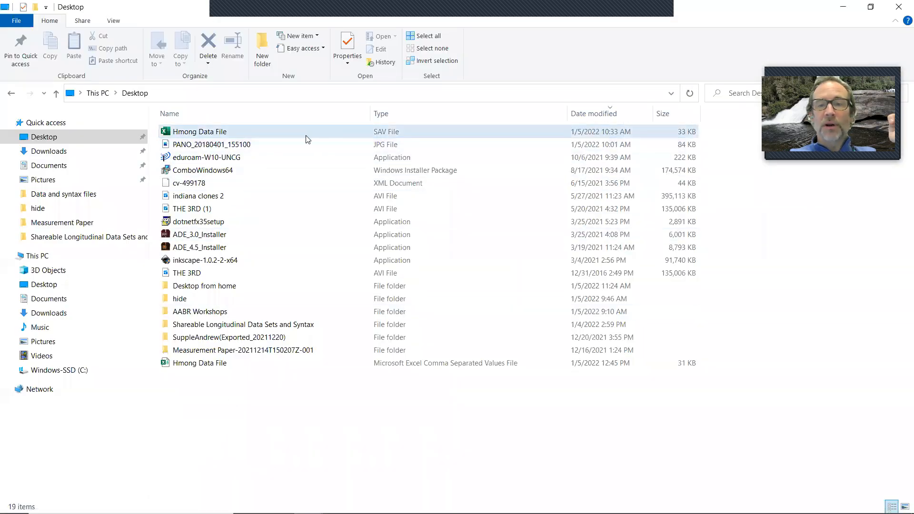
left_click(580, 118)
left_click(580, 117)
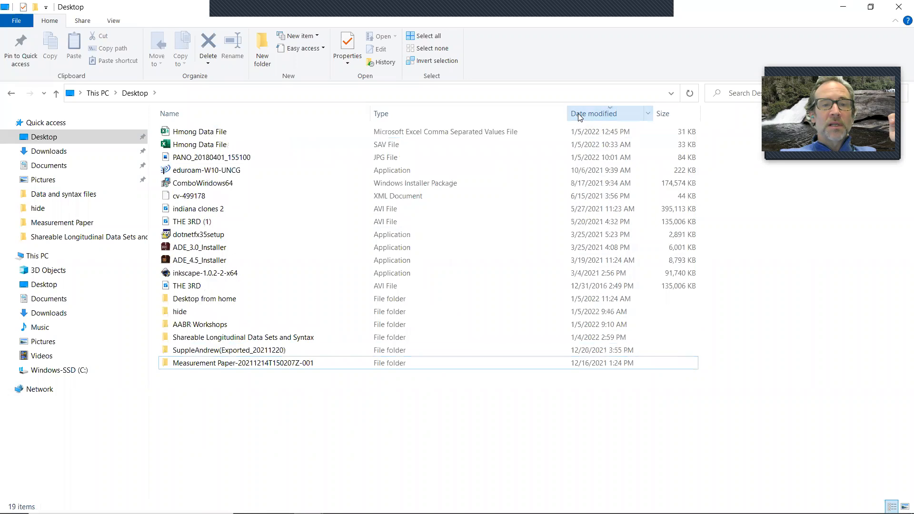
left_click(266, 136)
double_click(267, 136)
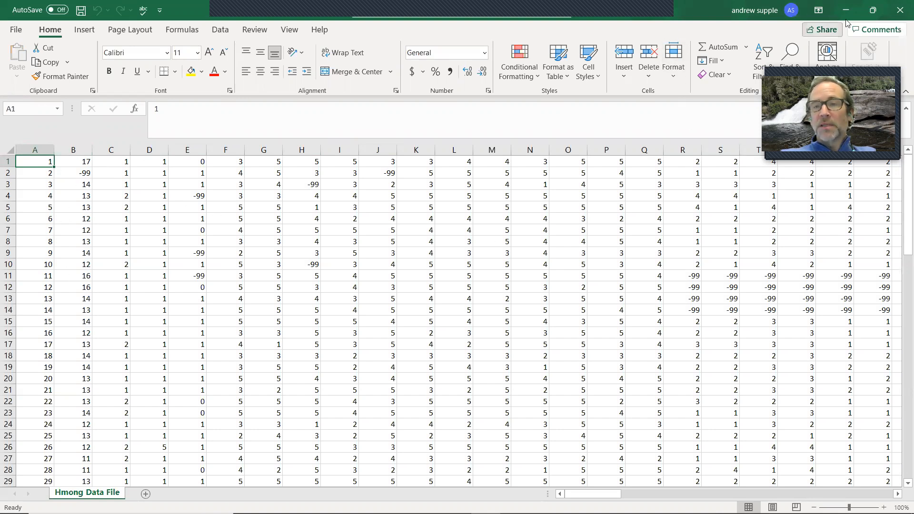
left_click(899, 13)
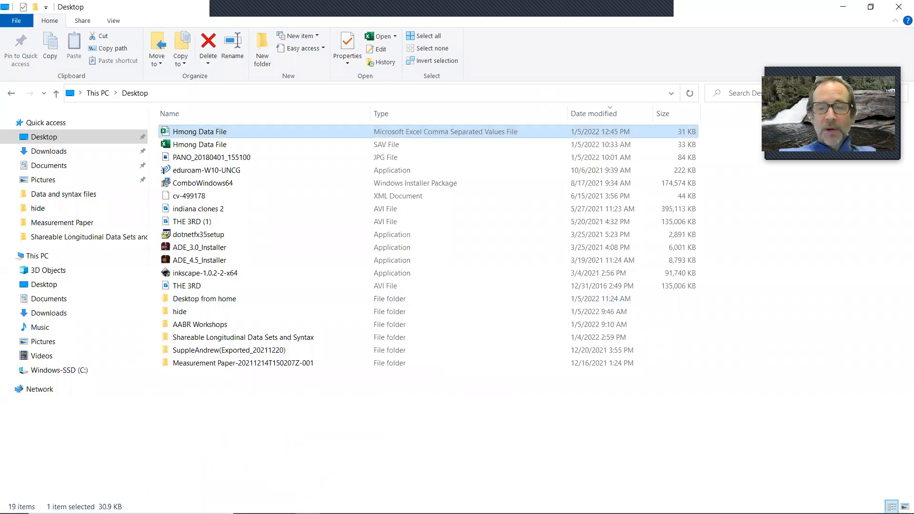
Step: Switch to Mplus, start a new input file, and open the SEM Language Generator
mouse_move(514, 512)
left_click(573, 502)
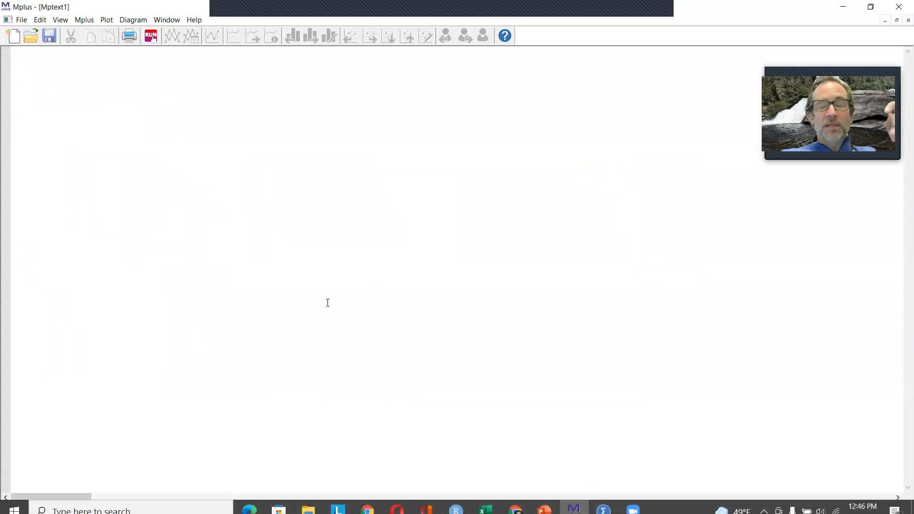
left_click(12, 34)
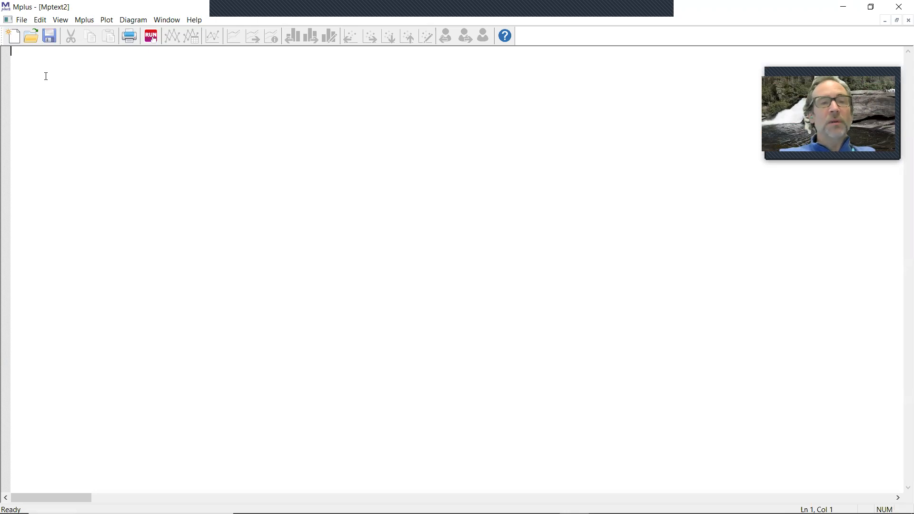
left_click(87, 24)
mouse_move(91, 33)
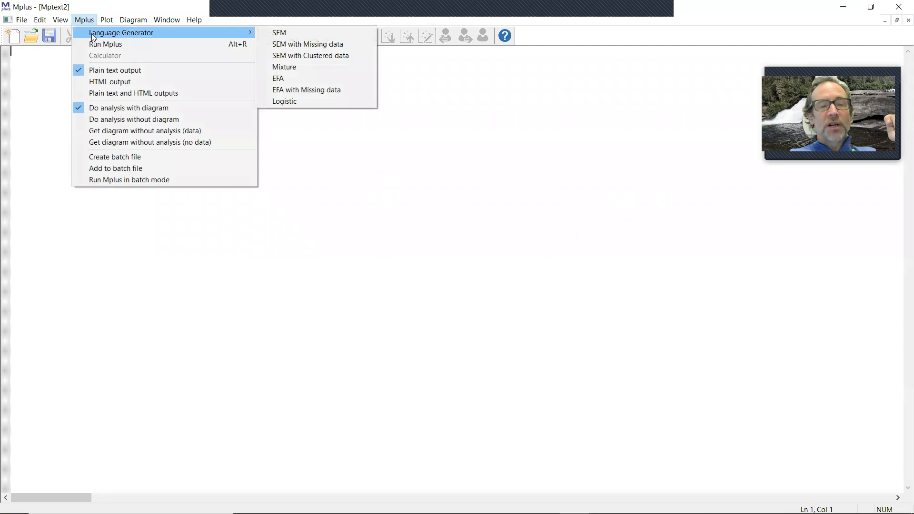
left_click(300, 31)
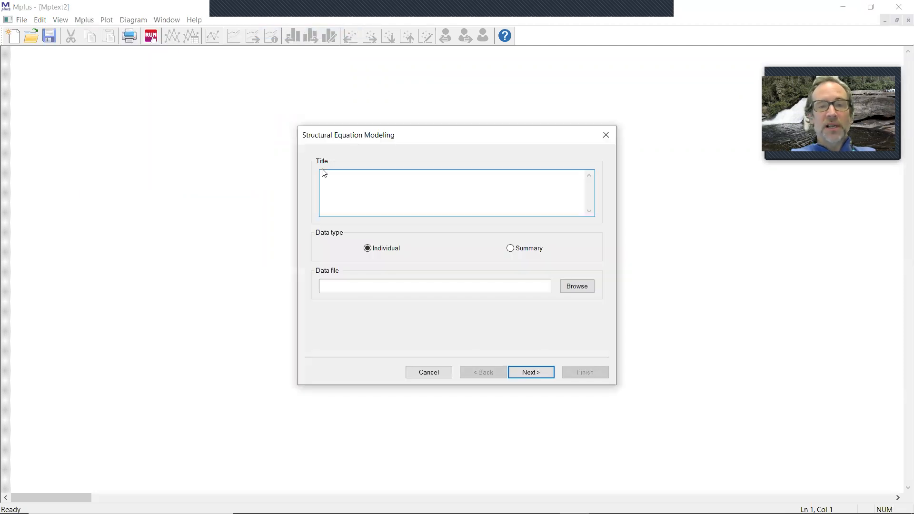
Step: Title the model Type is Basic and choose Hmong Data File.csv on the Desktop as the data file, showing all file types
type("Type is Basic")
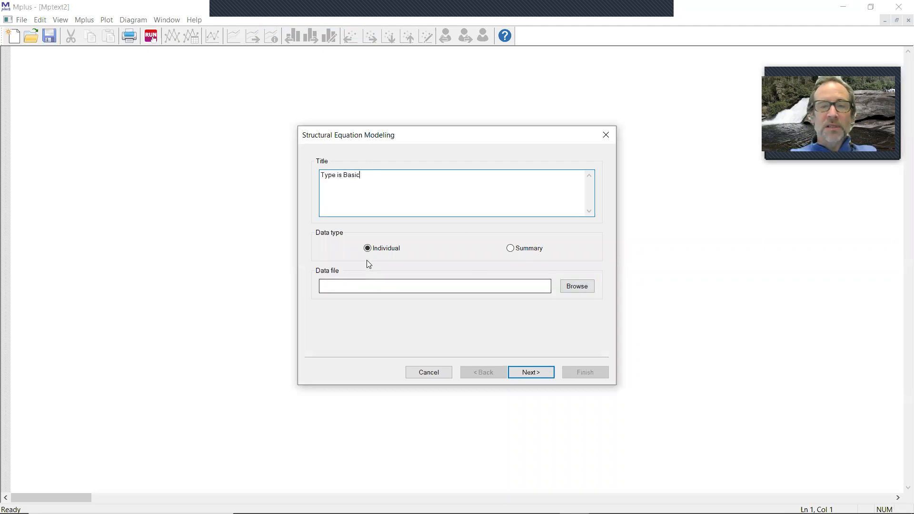
left_click(576, 286)
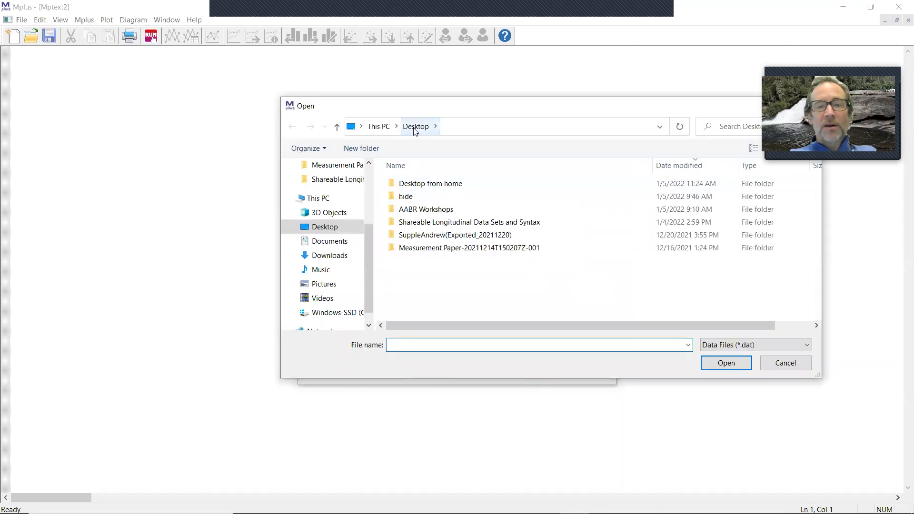
left_click(807, 349)
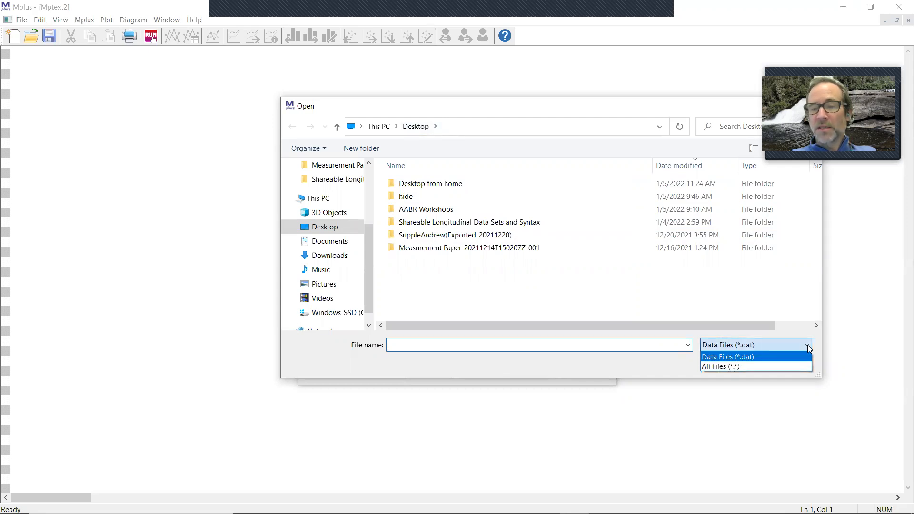
left_click(771, 363)
double_click(453, 184)
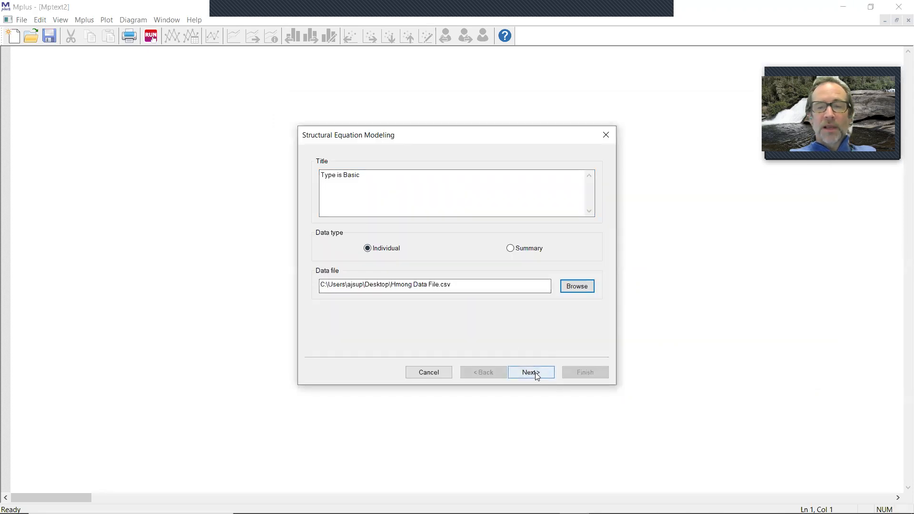
Step: Indicate that the data contain missing values and set -99 as the numeric missing value flag for all variables
left_click(537, 374)
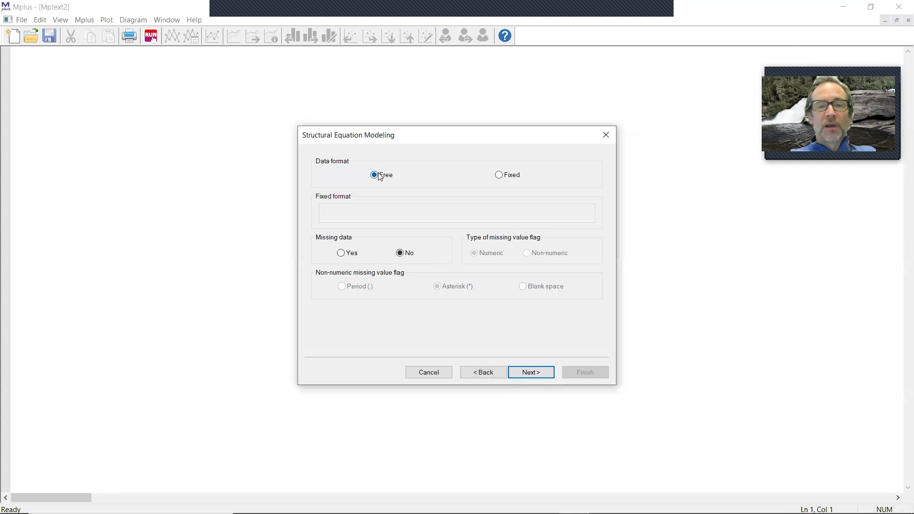
left_click(341, 253)
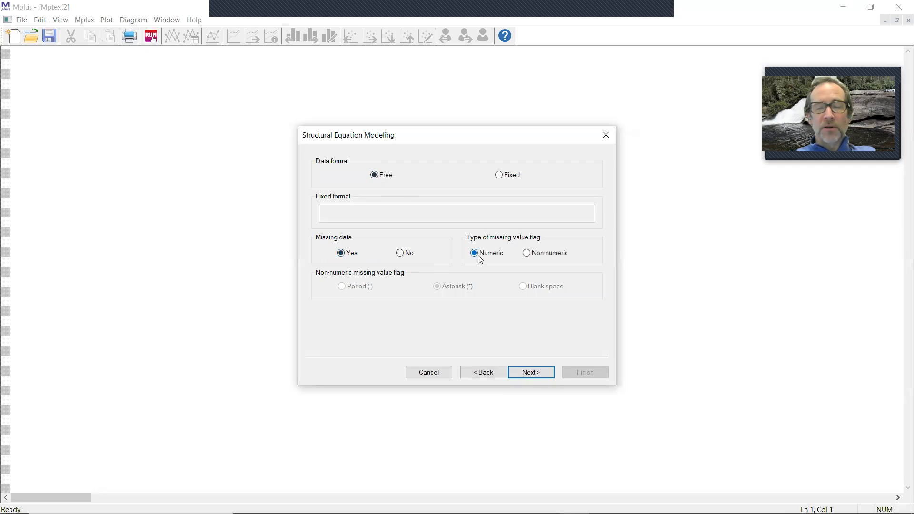
left_click(543, 372)
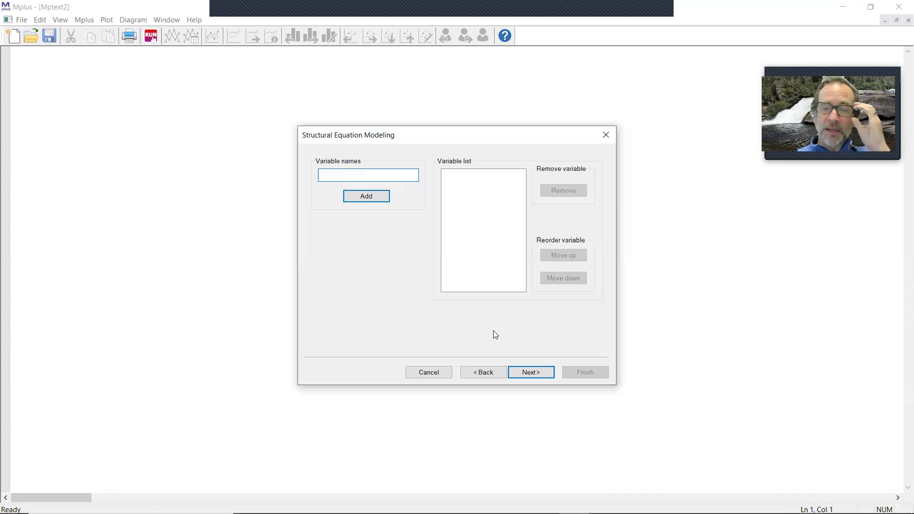
left_click(532, 372)
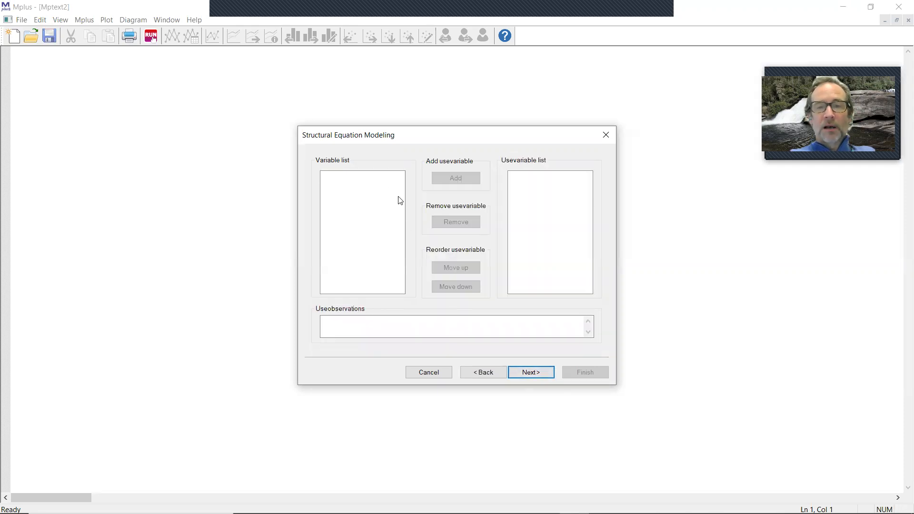
left_click(536, 375)
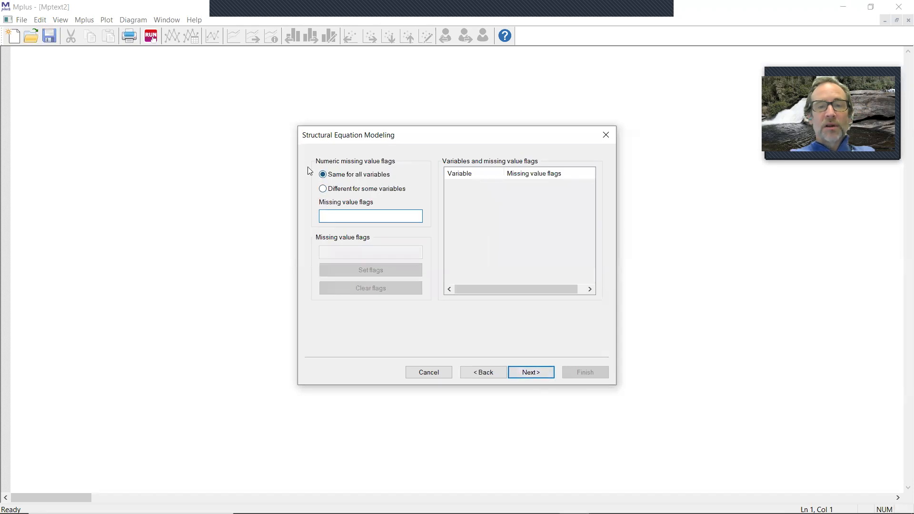
type("-99")
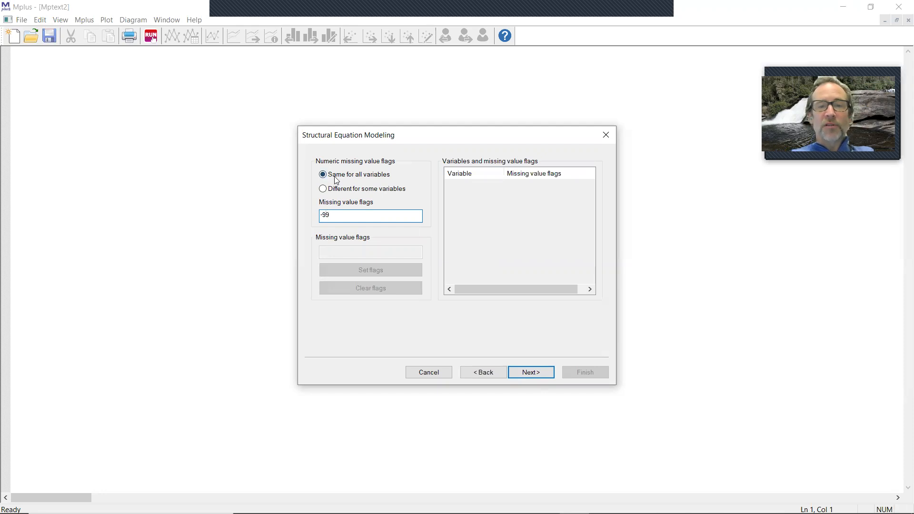
left_click(534, 376)
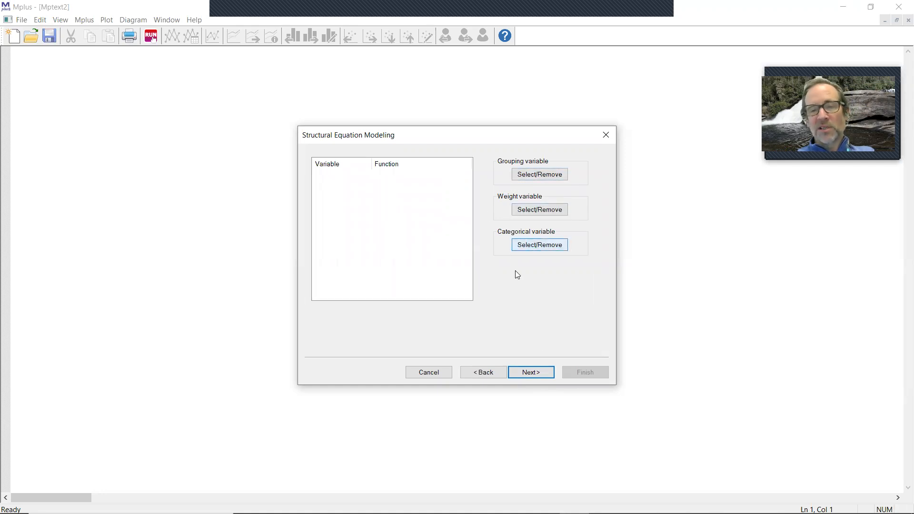
Step: Keep the Basic analysis, request Sample statistics output, and finish the generator to create the input file
left_click(538, 376)
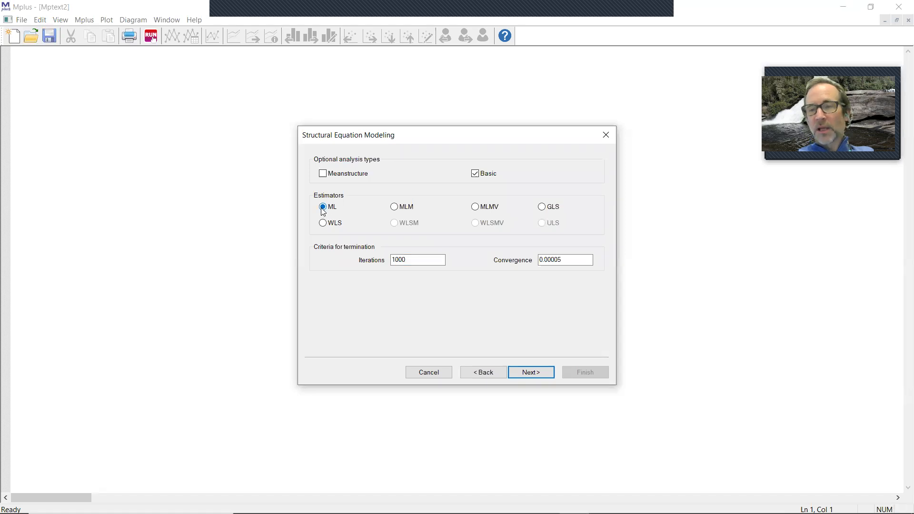
left_click(529, 373)
left_click(322, 179)
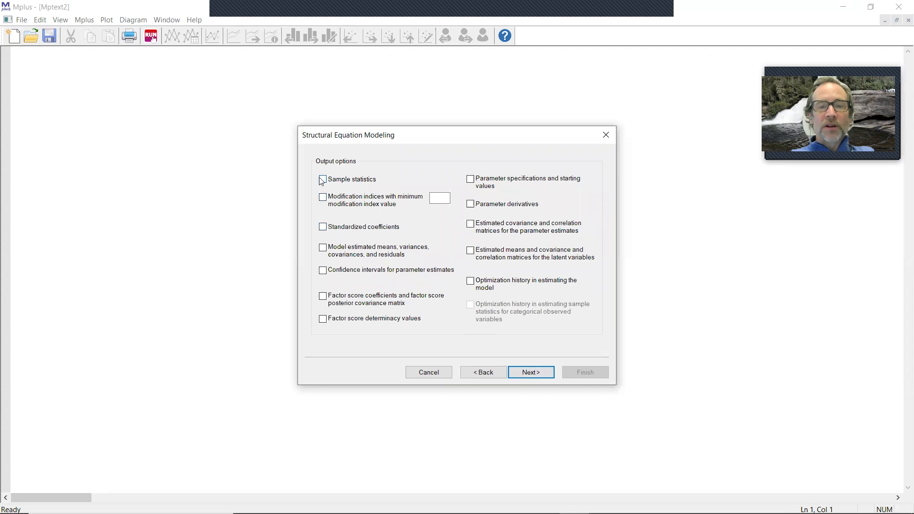
left_click(528, 374)
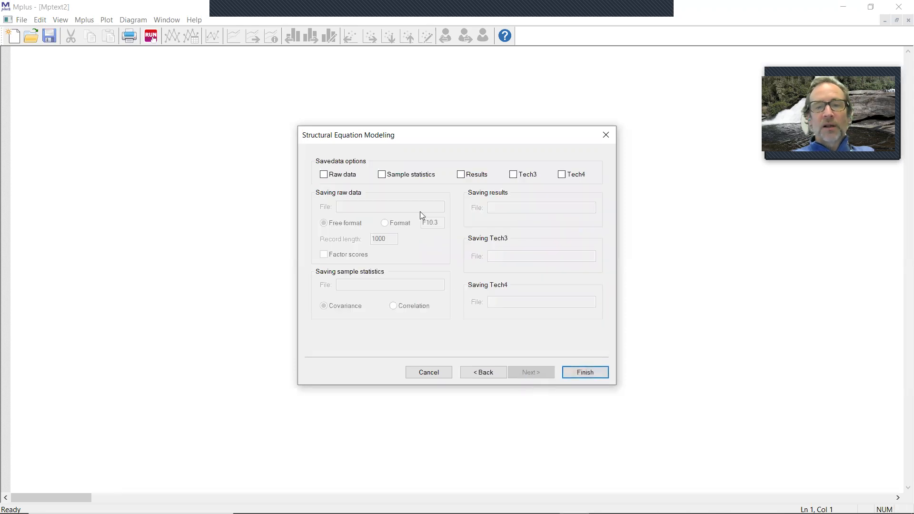
left_click(590, 374)
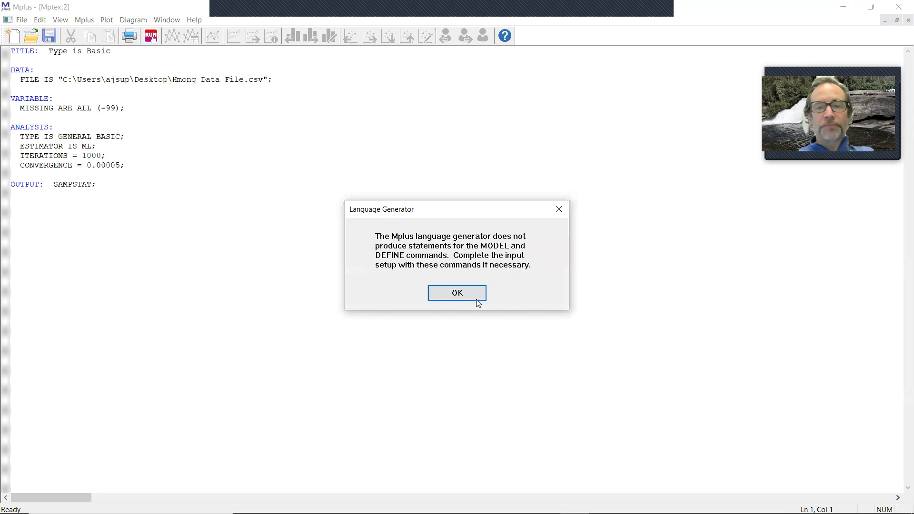
left_click(474, 292)
Step: Reduce the ANALYSIS section to TYPE IS BASIC by deleting GENERAL and the estimator, iterations and convergence lines
mouse_move(15, 79)
left_mouse_down()
mouse_move(288, 84)
mouse_move(11, 79)
left_mouse_up()
left_click(157, 88)
left_click(88, 99)
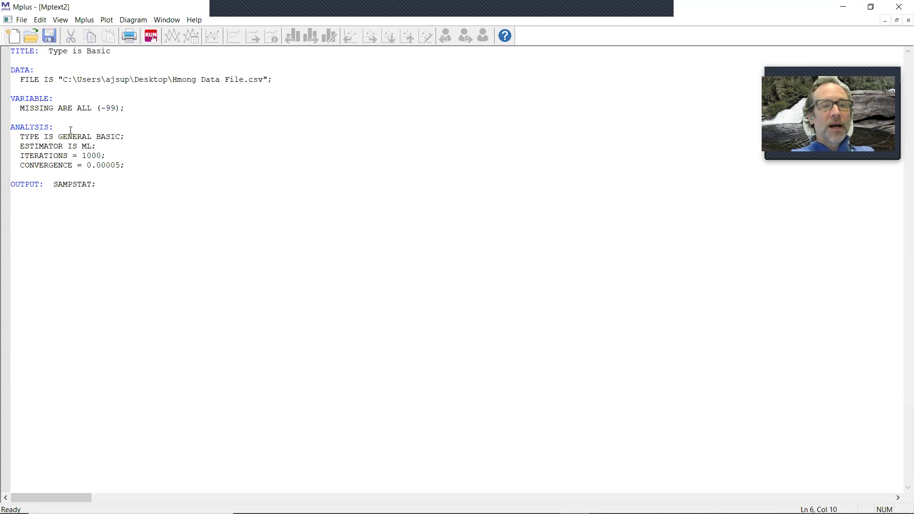
left_click_drag(93, 136, 62, 140)
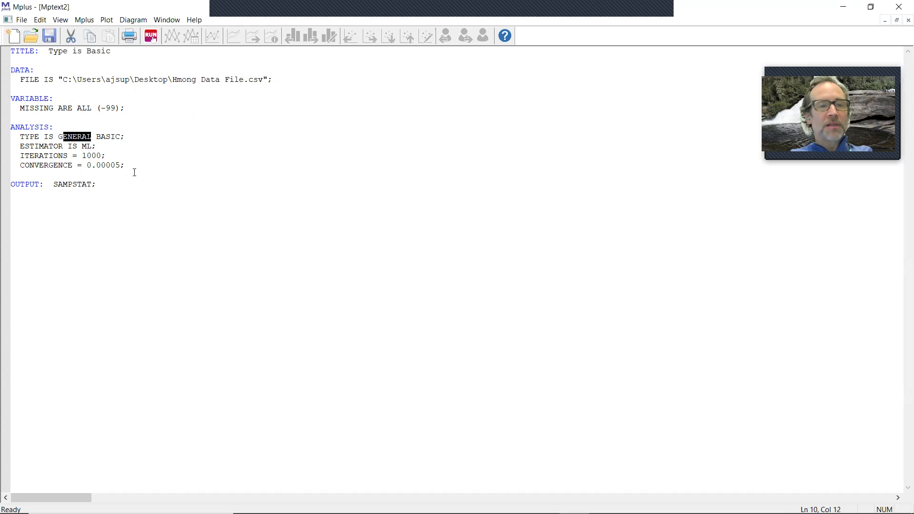
key("BackSpace")
key("BackSpace")
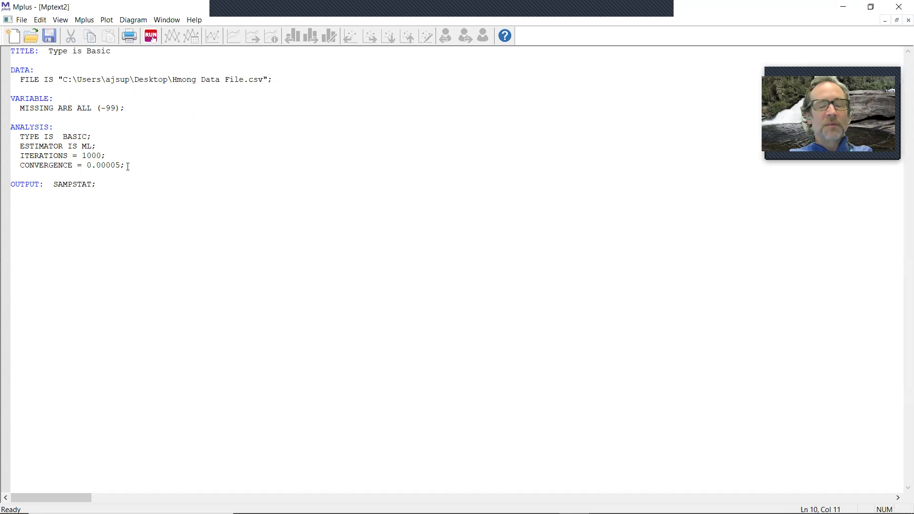
left_click_drag(127, 165, 15, 148)
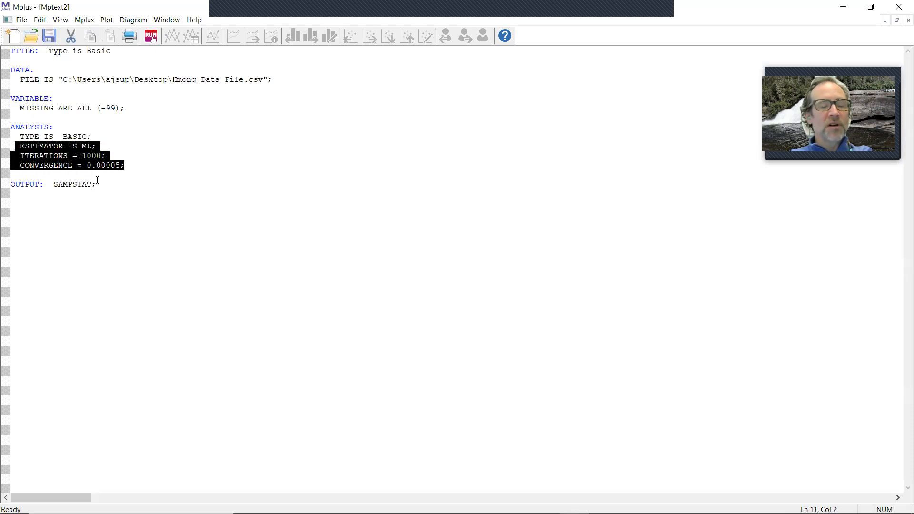
key("BackSpace")
Step: Add a names are line with blank lines beneath it in the VARIABLE section
left_click(79, 98)
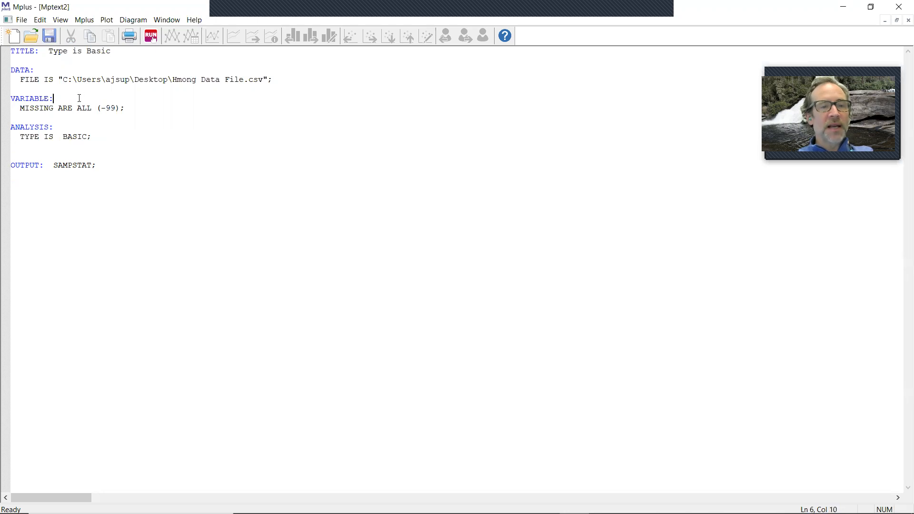
key("Return")
key("Return")
key("Up")
type("names are")
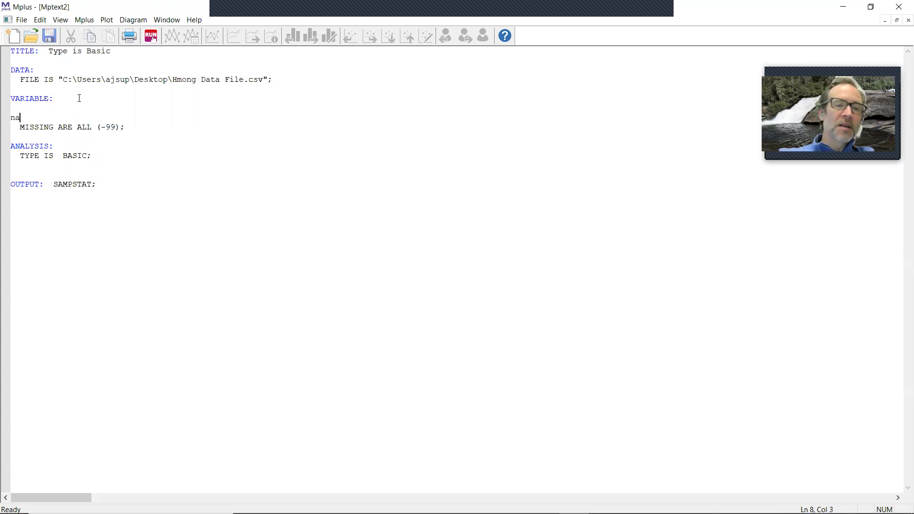
key("Return")
key("Return")
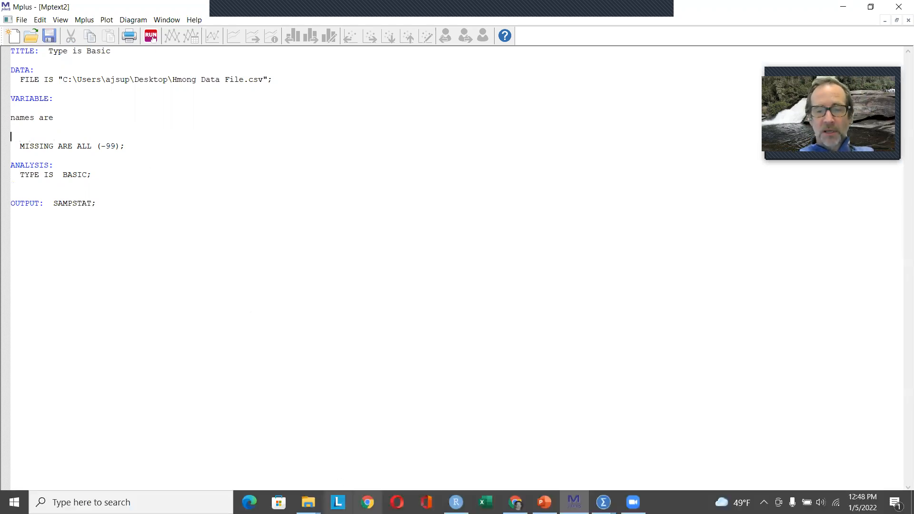
Step: Switch to the SPSS syntax editor and copy the full variable list from the DESCRIPTIVES command
mouse_move(602, 502)
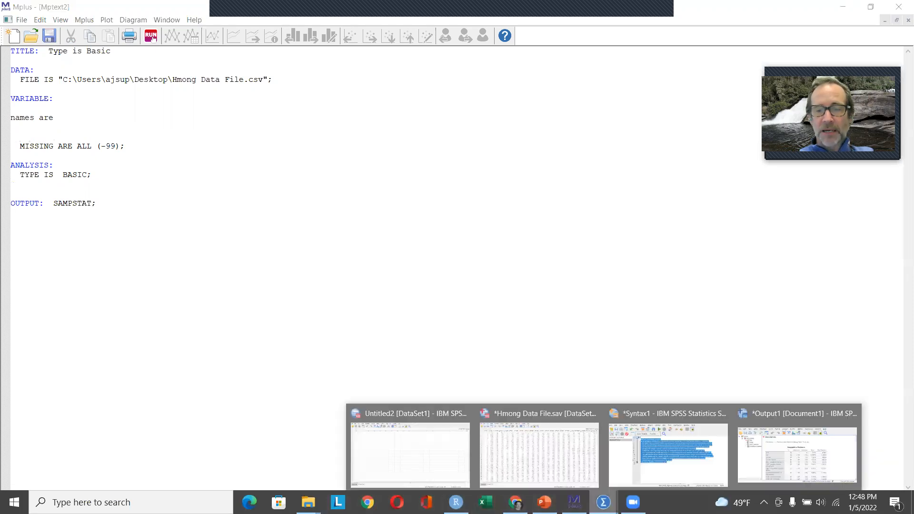
left_click(670, 448)
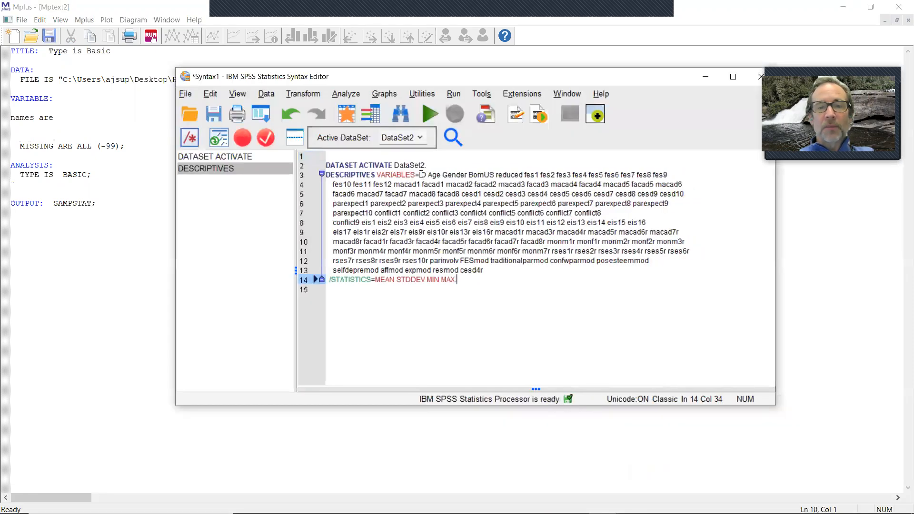
left_click_drag(419, 176, 488, 261)
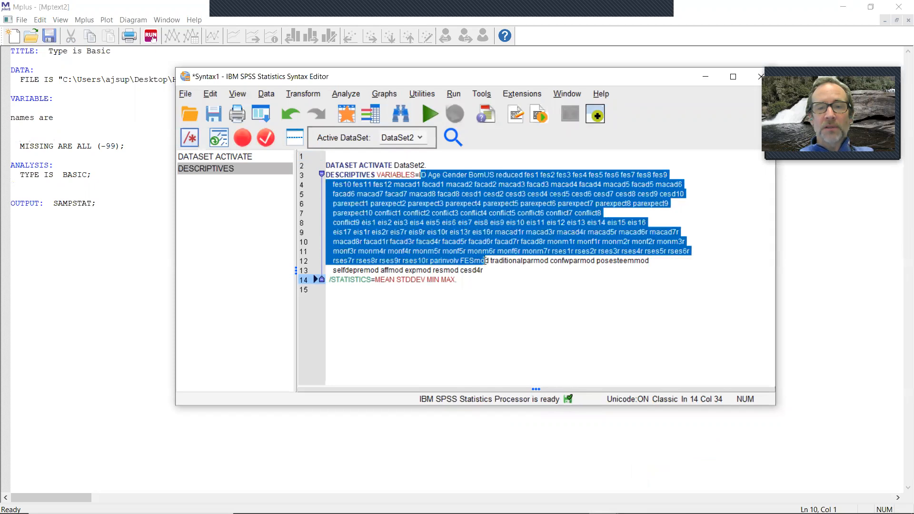
left_click(458, 223)
mouse_move(420, 175)
left_mouse_down()
mouse_move(605, 218)
mouse_move(490, 254)
mouse_move(486, 271)
mouse_move(452, 199)
mouse_move(409, 175)
mouse_move(420, 175)
left_mouse_up()
right_click(455, 230)
left_click(442, 259)
right_click(437, 189)
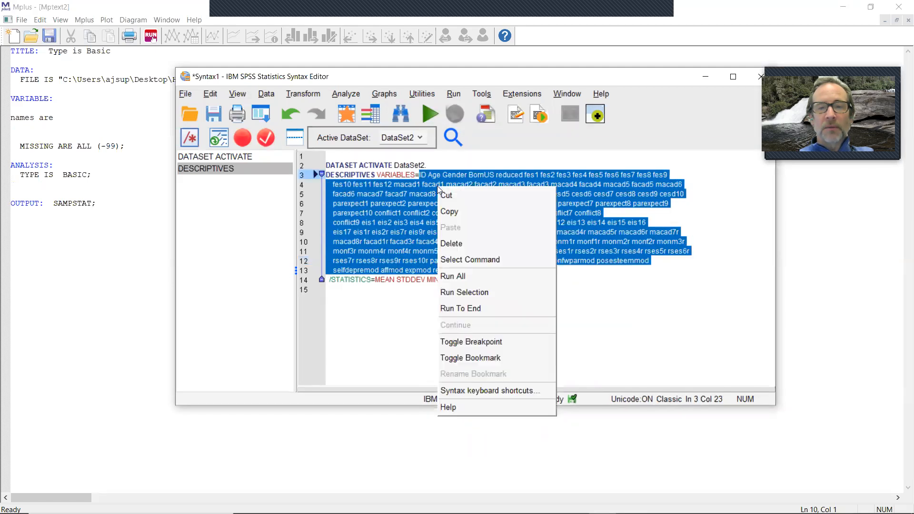
left_click(495, 210)
Step: Paste the copied variable list below the names are line in the Mplus input
left_click(100, 116)
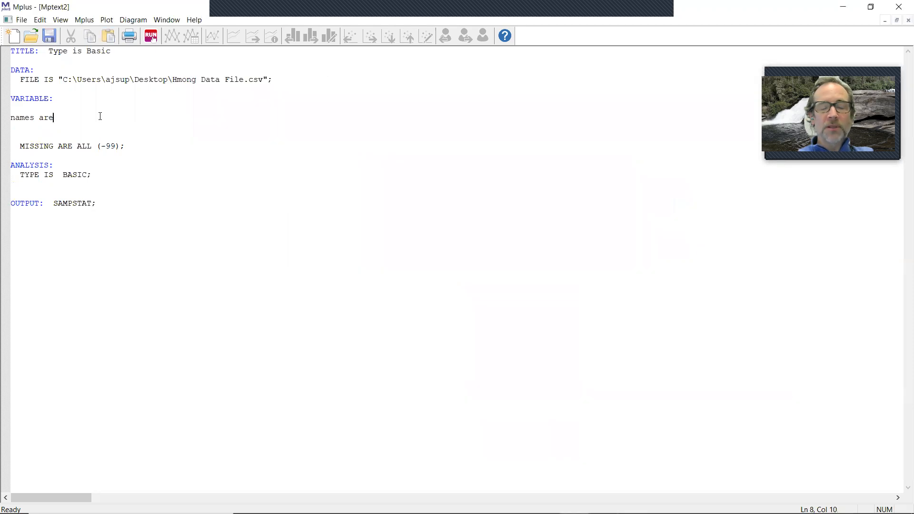
key("Return")
key("Return")
key("ctrl+v")
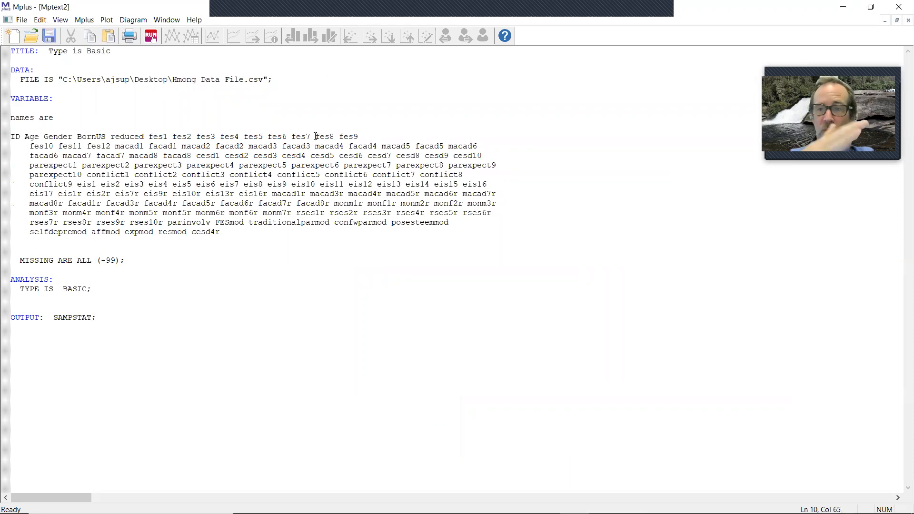
Step: Break the pasted variable list into shorter lines so no line runs too long
key("Return")
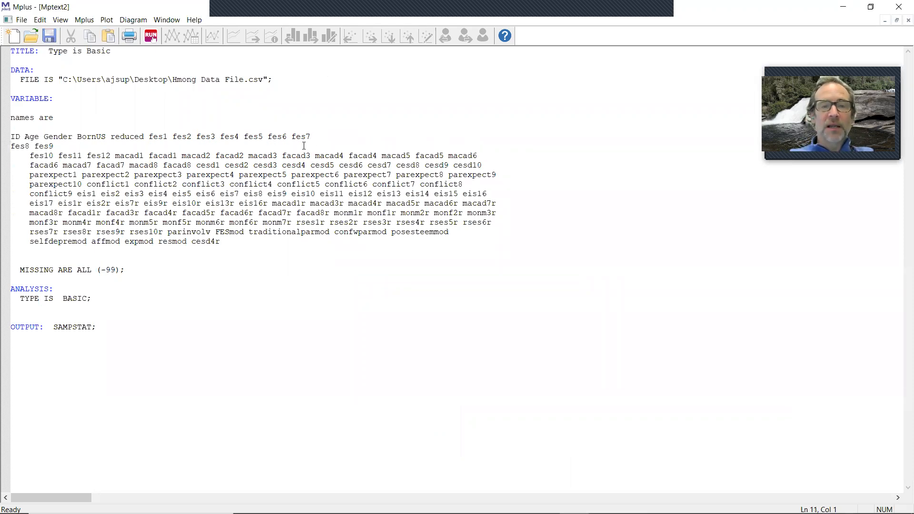
left_click(314, 156)
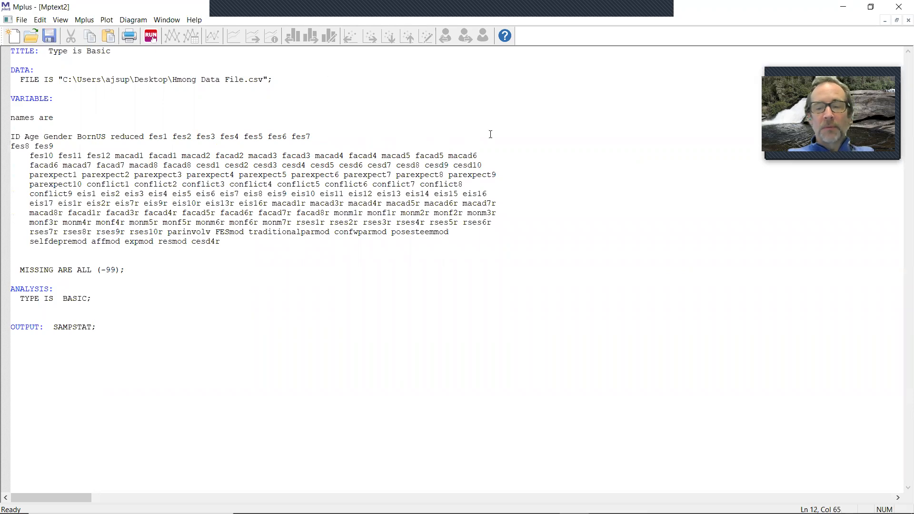
key("Return")
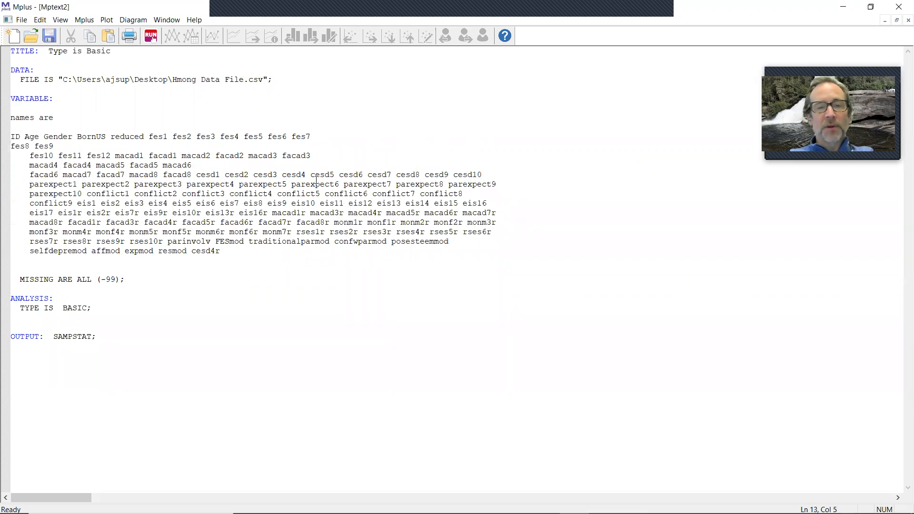
key("Return")
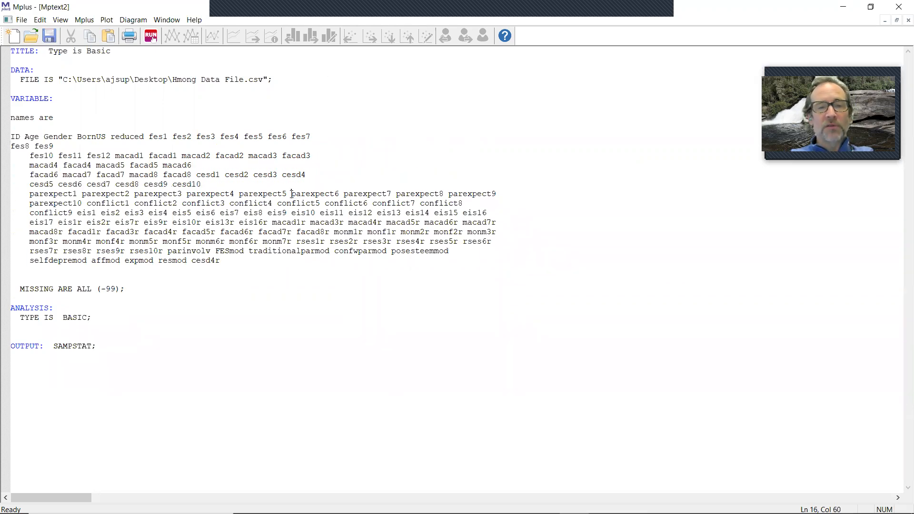
key("Return")
left_click(278, 213)
key("Return")
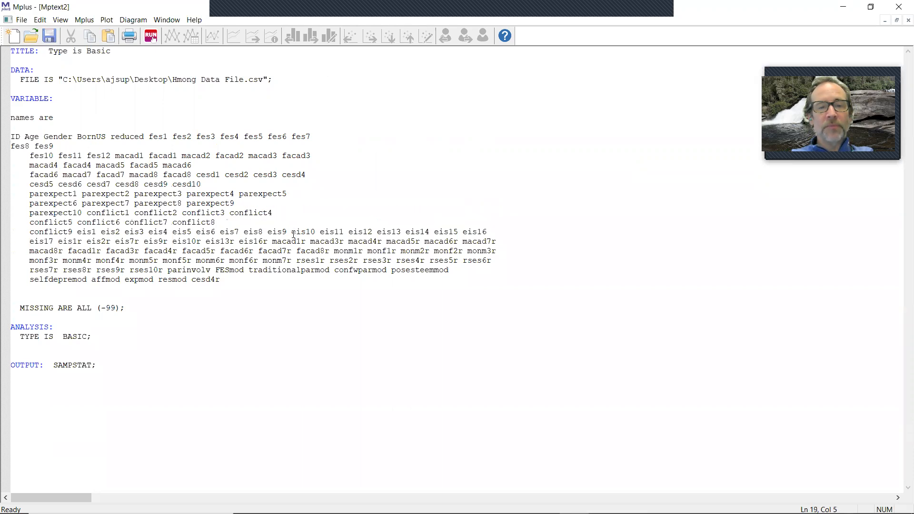
left_click(291, 232)
key("Return")
left_click(311, 251)
key("Return")
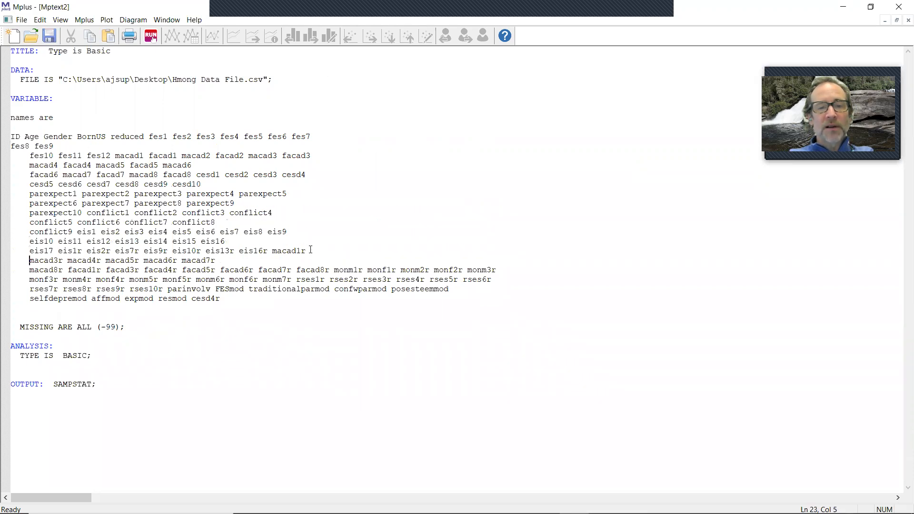
left_click(295, 270)
key("Return")
left_click(296, 289)
key("Return")
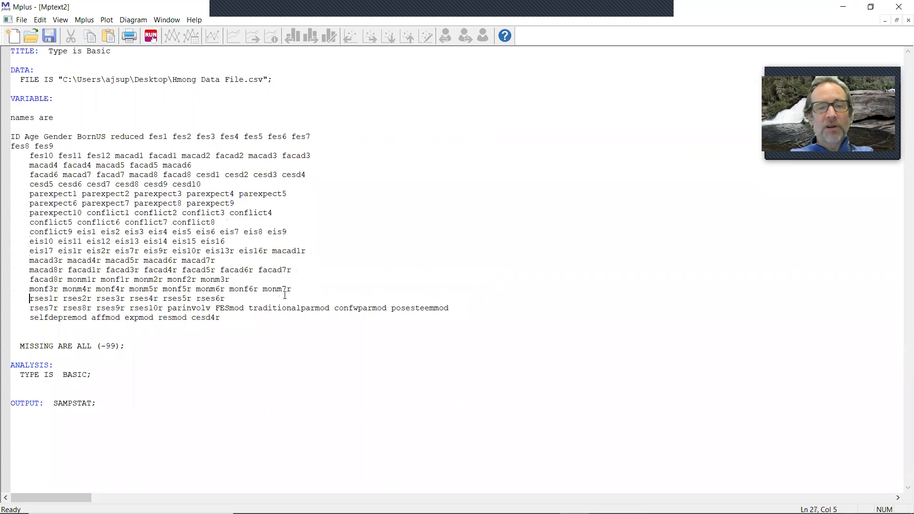
key("Return")
Step: Rename the traditionalparmod variable to tradpar and end the names list with a semicolon
left_click_drag(26, 318, 113, 324)
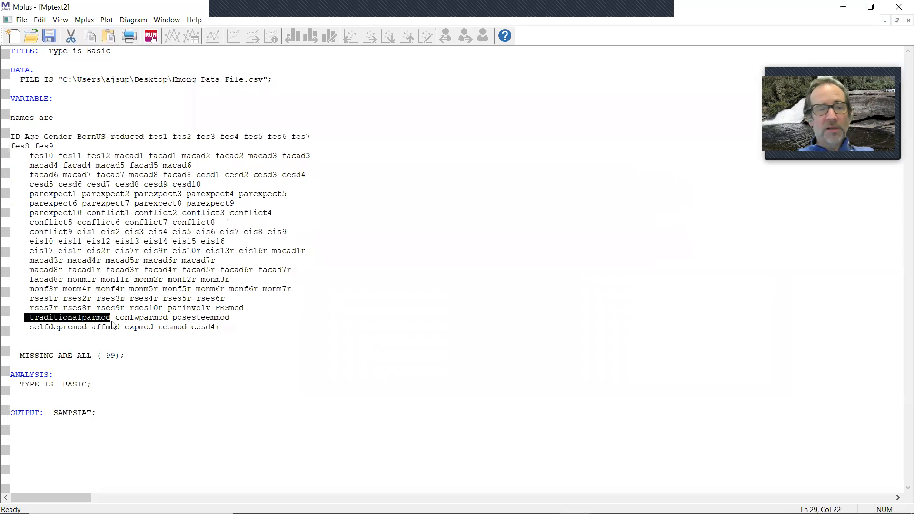
type("tradpar")
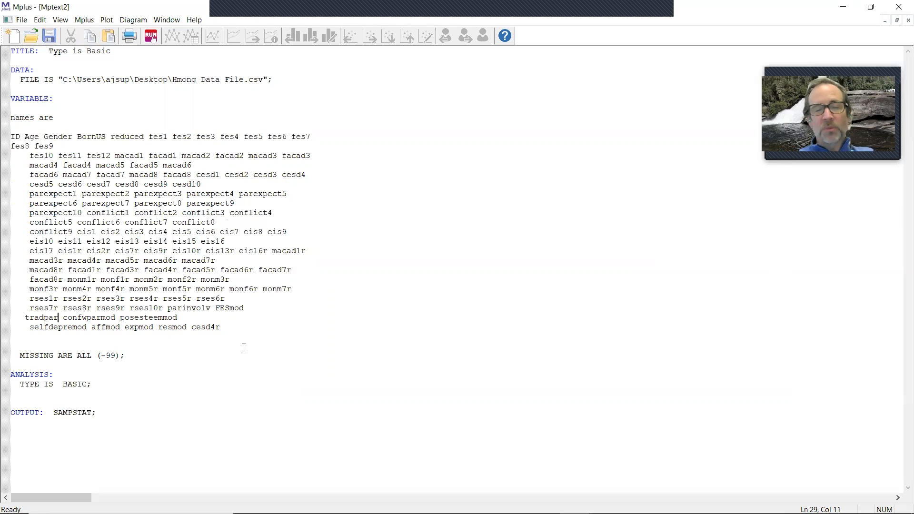
left_click(260, 324)
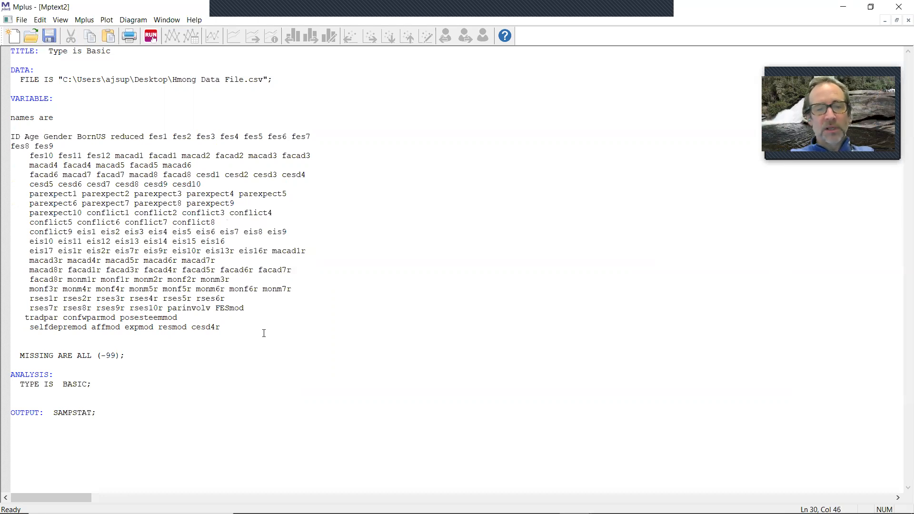
left_click_drag(247, 327, 2, 152)
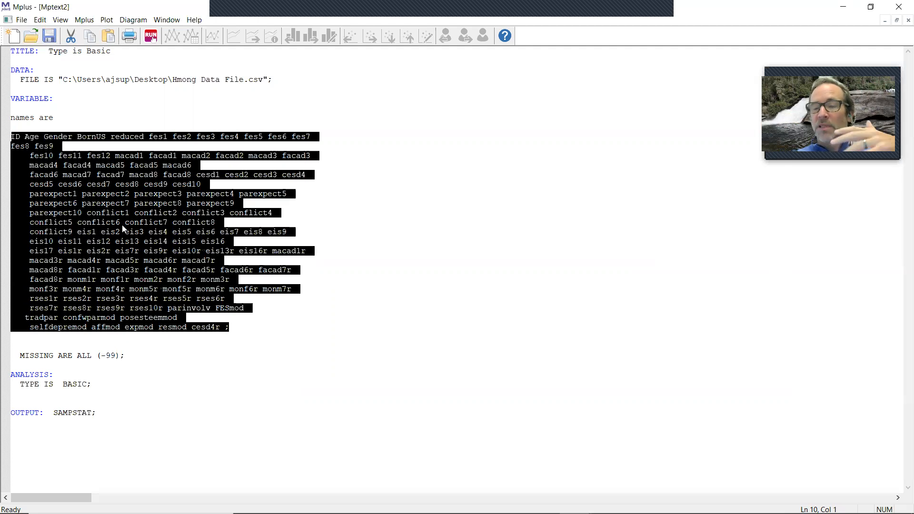
Step: Add a usev are age-cesd4r; statement below the MISSING line in the VARIABLE section
left_click(135, 356)
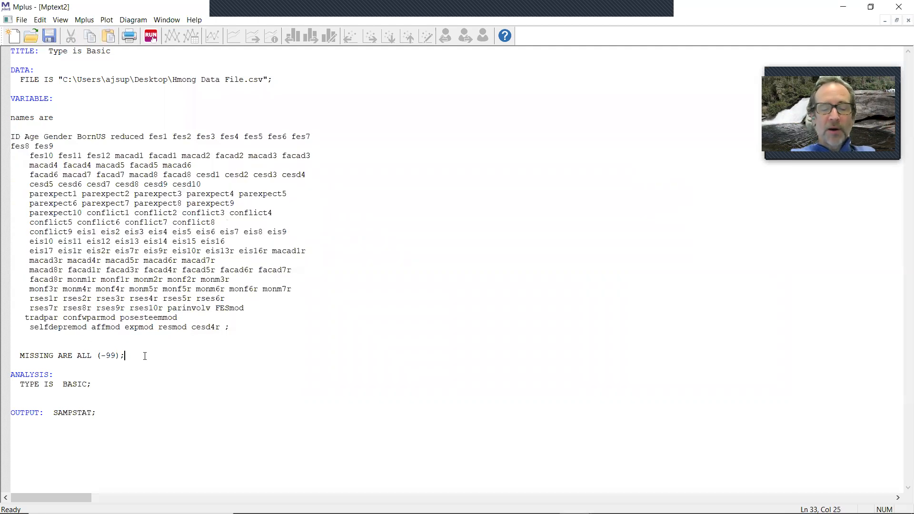
key("Return")
key("Return")
type("usev are ")
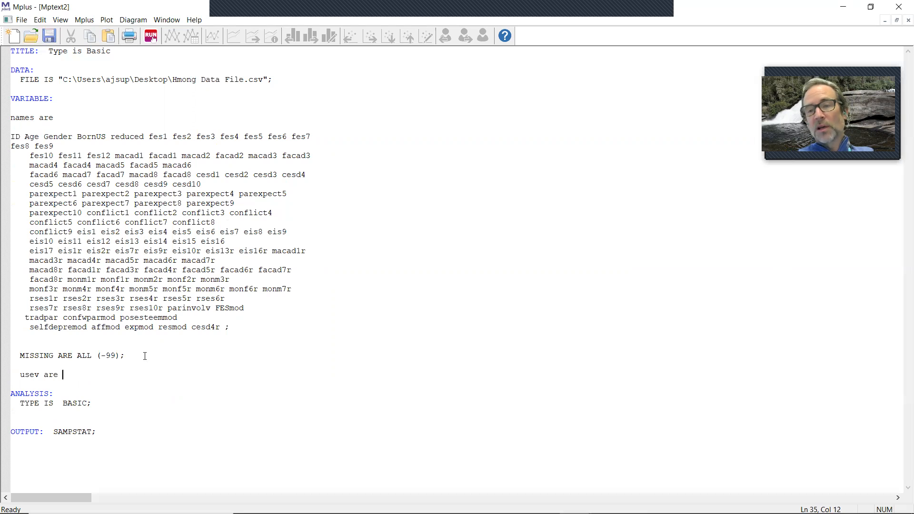
type("age")
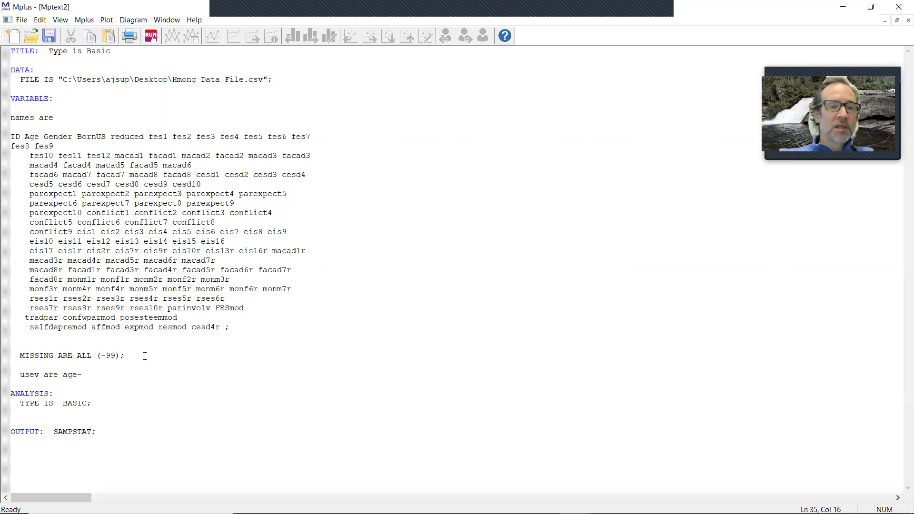
type("-ce")
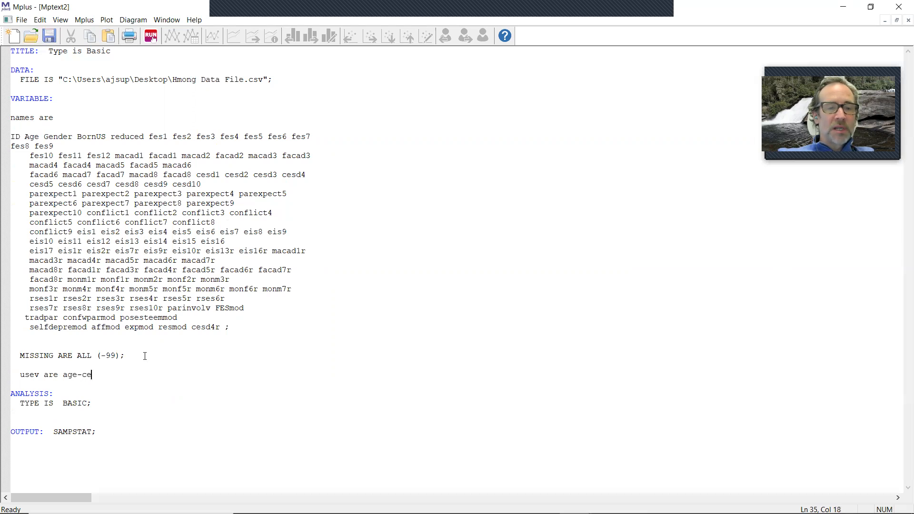
type("sd4r")
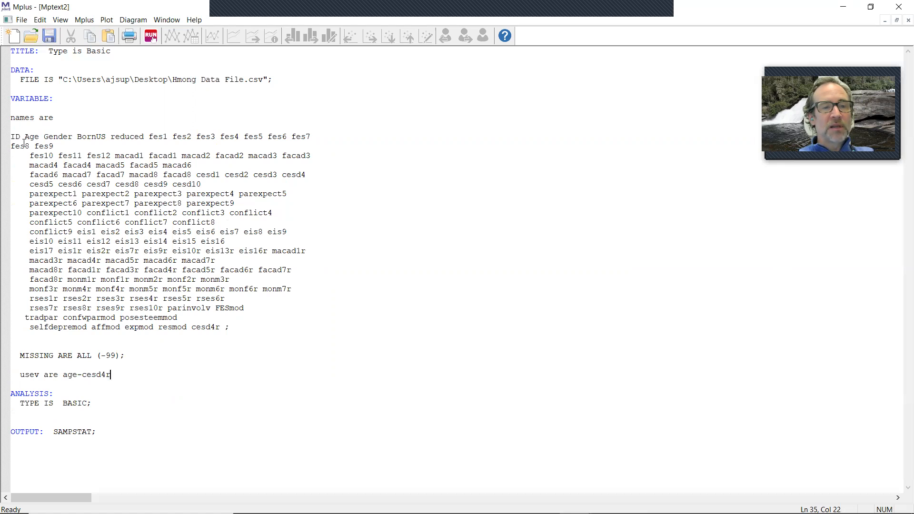
left_click_drag(25, 137, 223, 329)
left_click(163, 378)
type(";")
Step: Run the input file, saving it to the Desktop as Typeisbasic
left_click(151, 37)
left_click(404, 288)
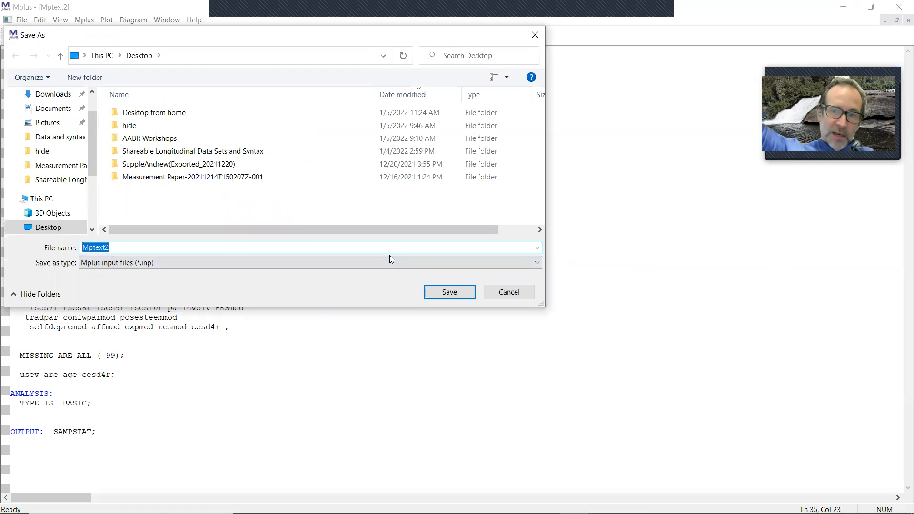
type("In")
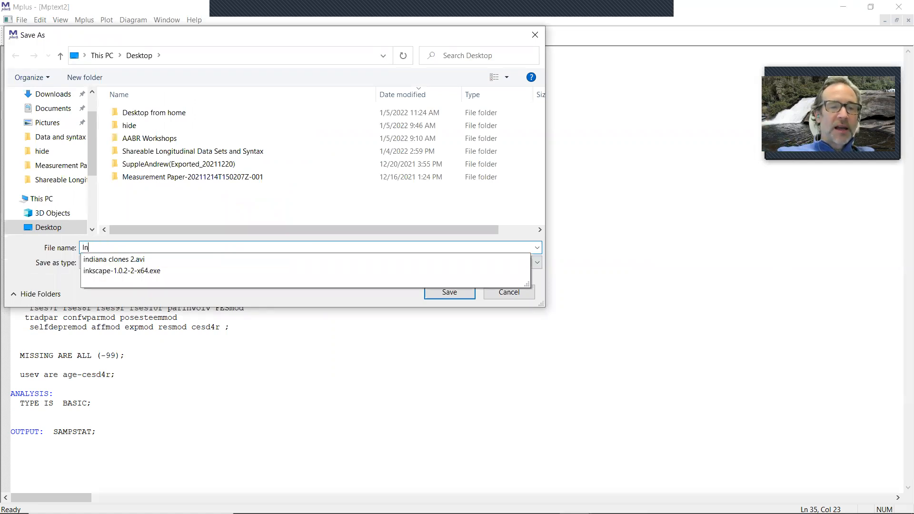
key("BackSpace")
key("BackSpace")
type("Typeisbasic")
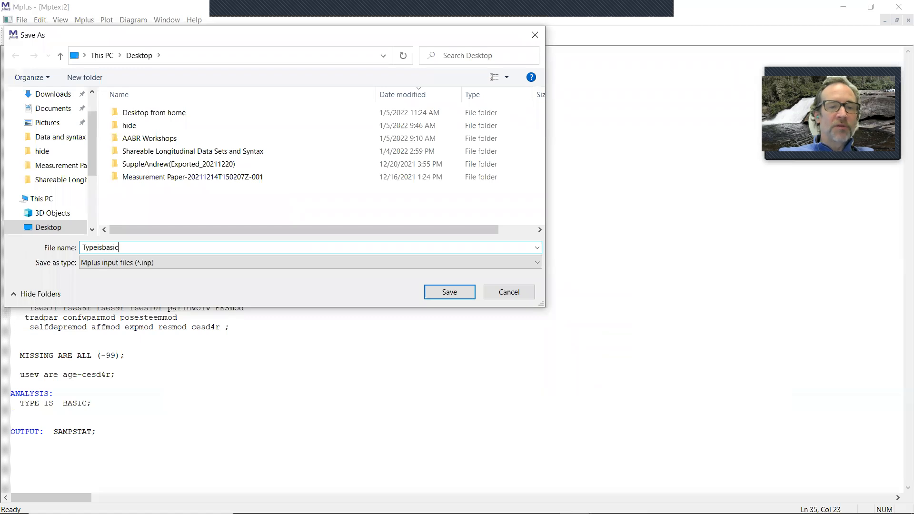
key("Return")
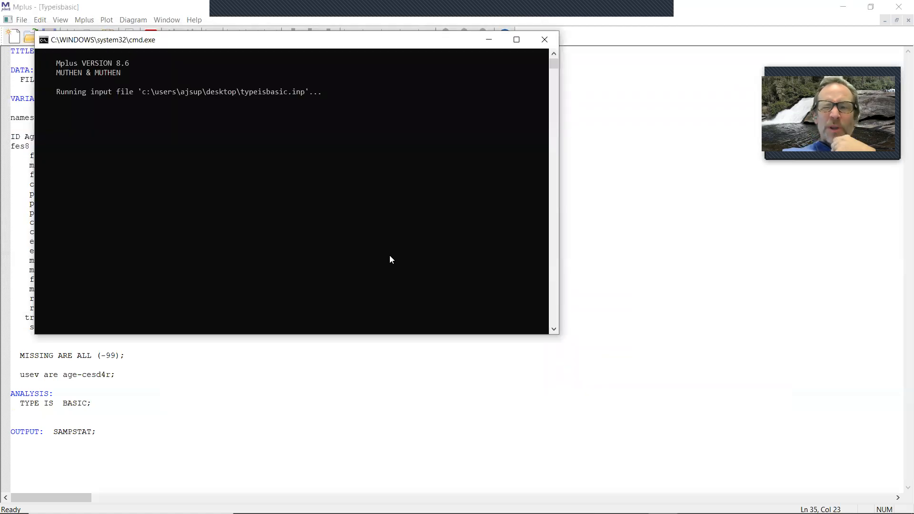